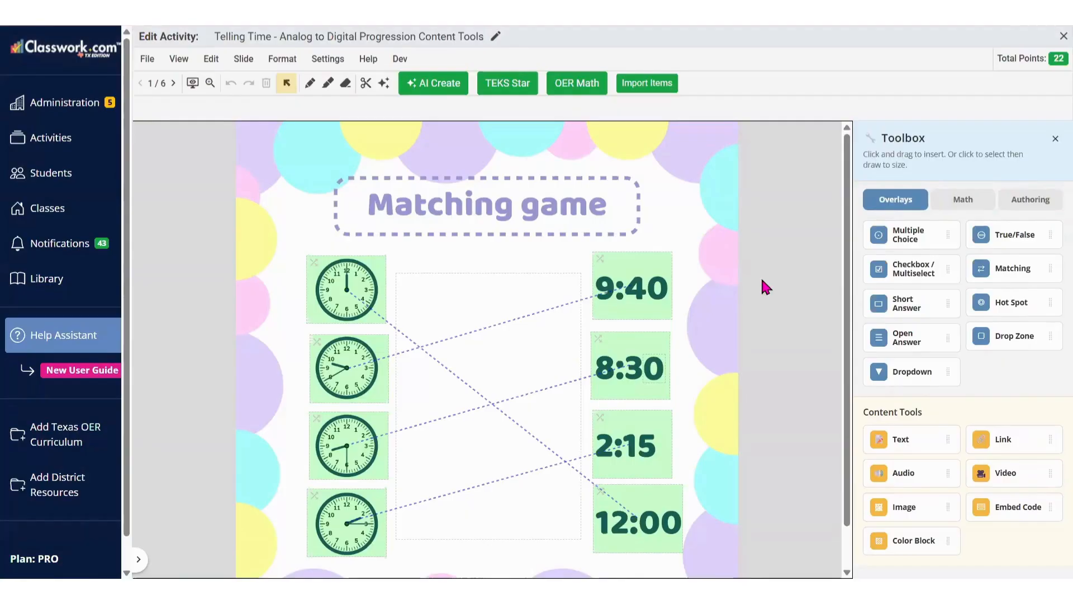
# - Add a teacher text box over the "Matching game" title reading "Match the clocks with the right time"
pyautogui.click(915, 443)
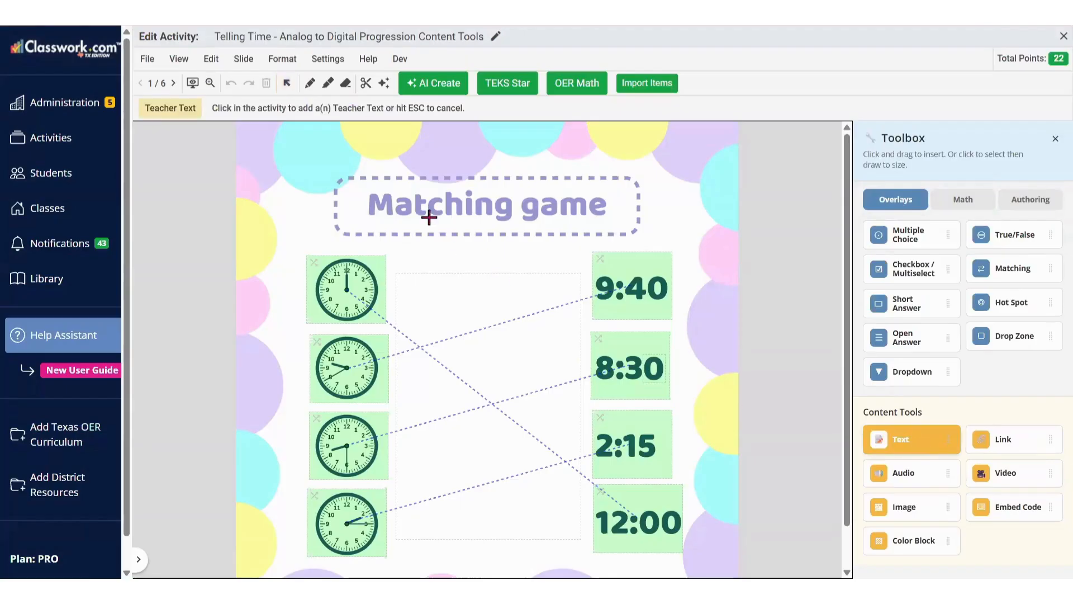
pyautogui.moveTo(339, 178); pyautogui.dragTo(629, 229)
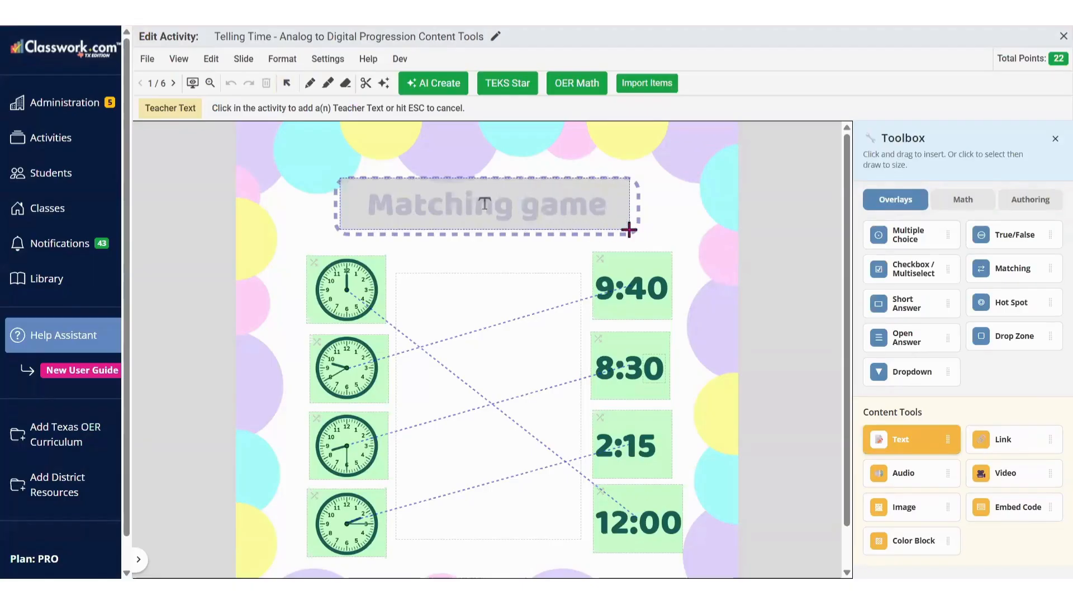
pyautogui.moveTo(629, 230); pyautogui.dragTo(630, 230)
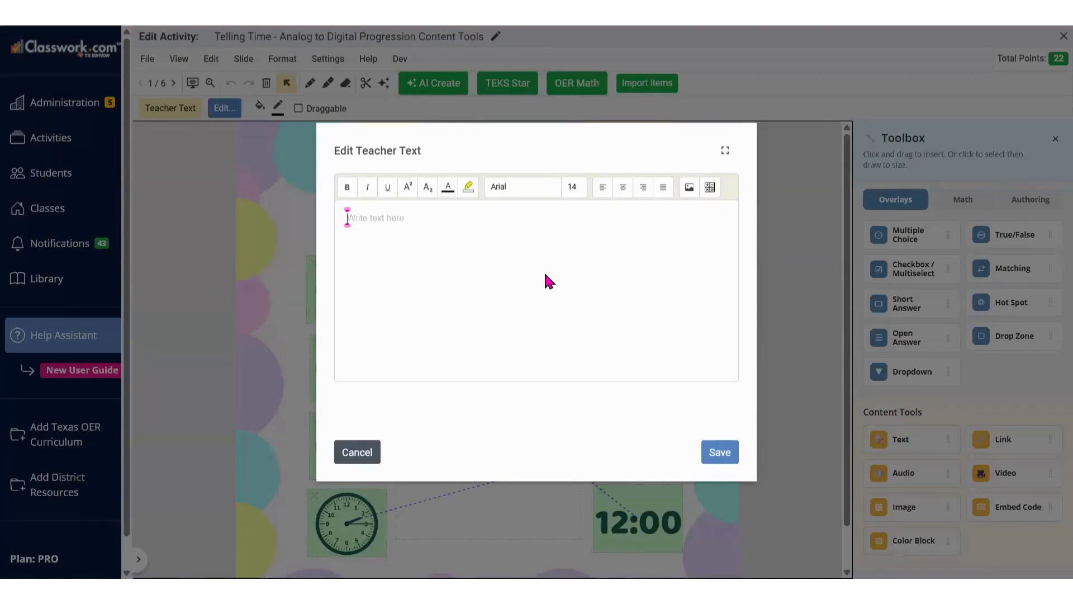
pyautogui.write('Match the clocks with the right time')
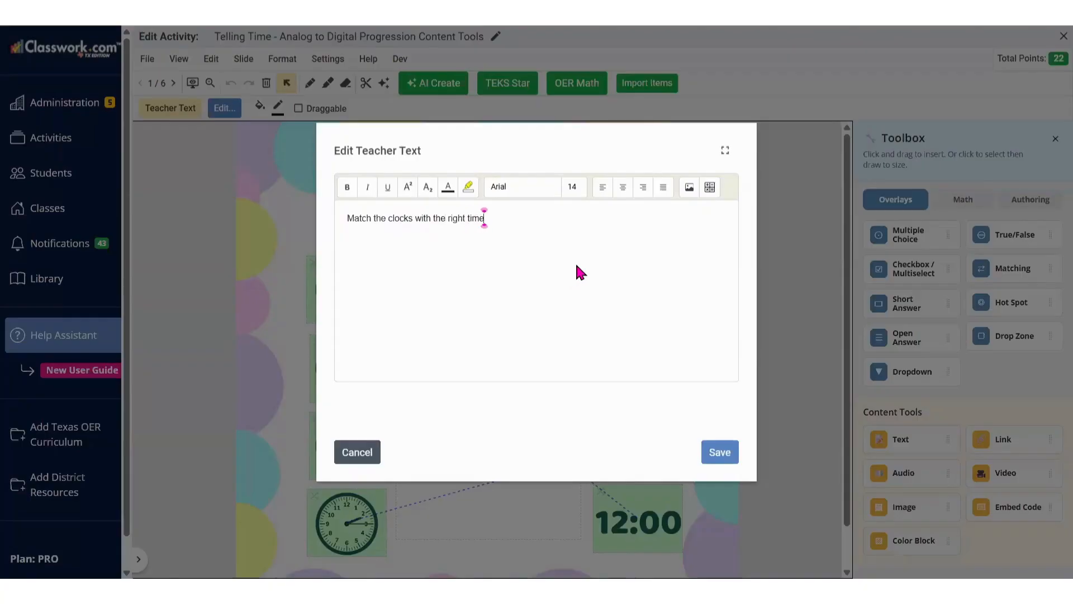
# - Format the instruction text as bold, purple, size 36, and save it to the slide
pyautogui.moveTo(338, 217); pyautogui.dragTo(594, 203)
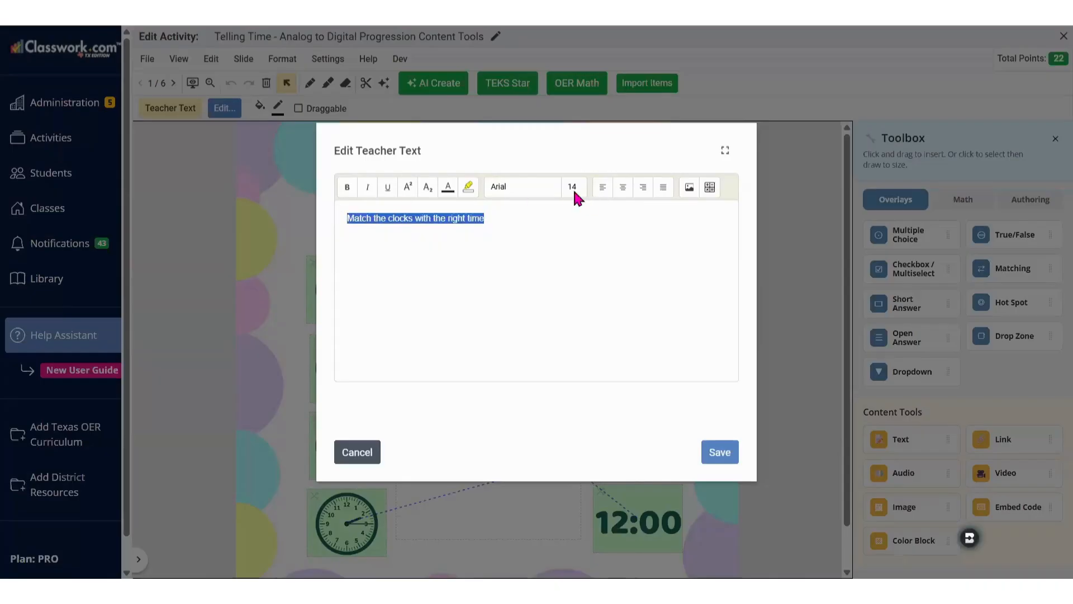
pyautogui.click(573, 188)
pyautogui.click(574, 391)
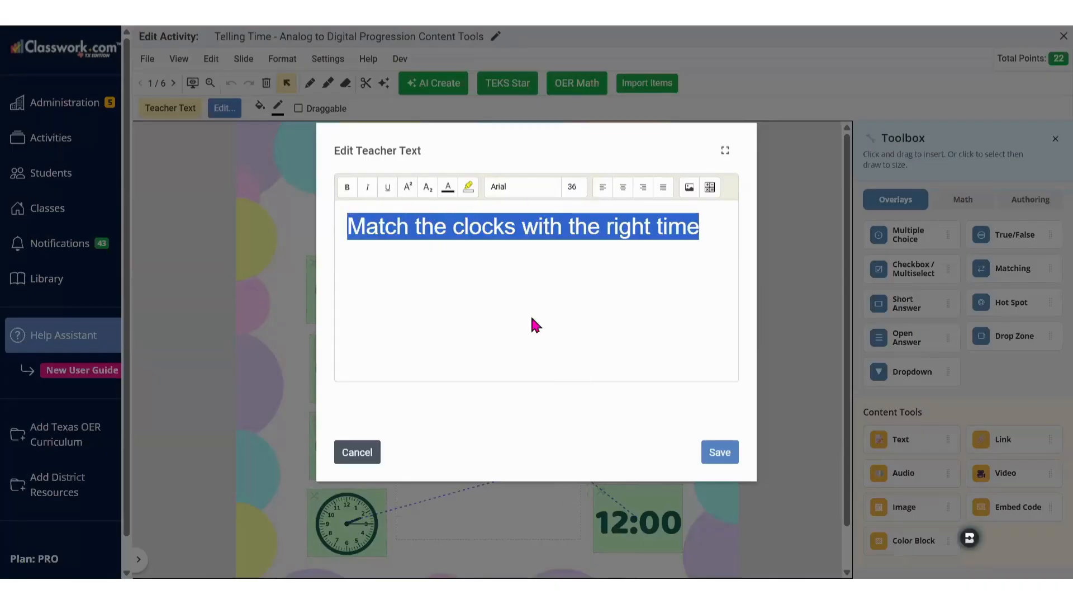
pyautogui.click(469, 192)
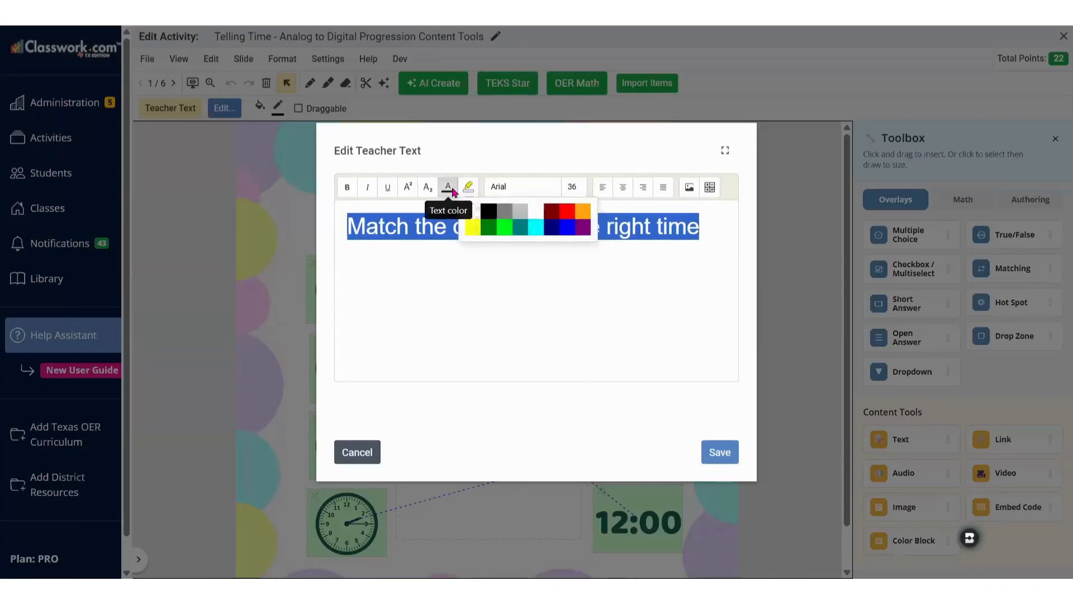
pyautogui.click(449, 189)
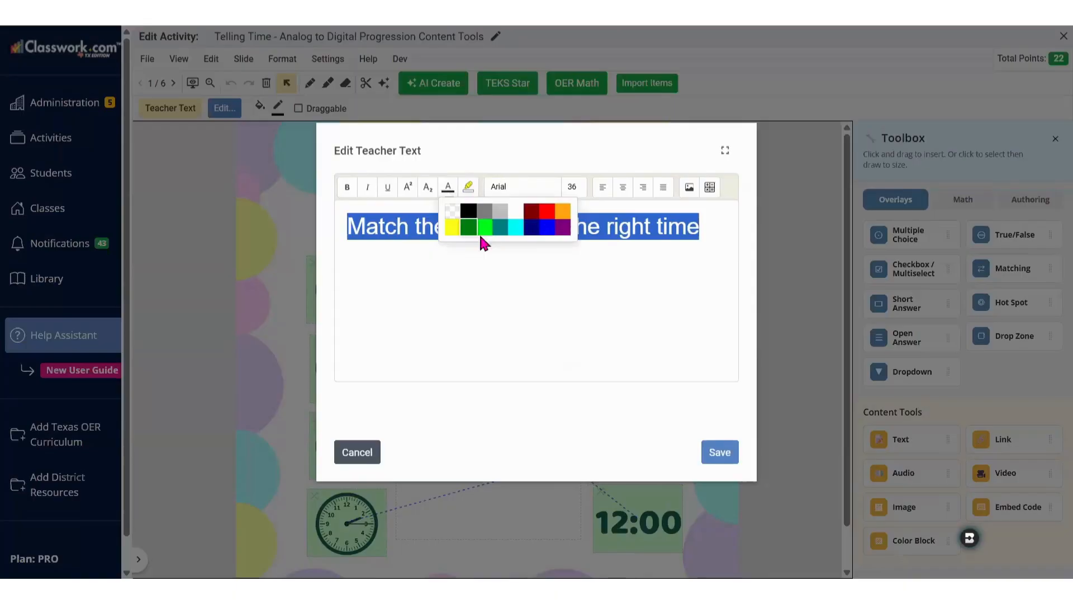
pyautogui.click(563, 231)
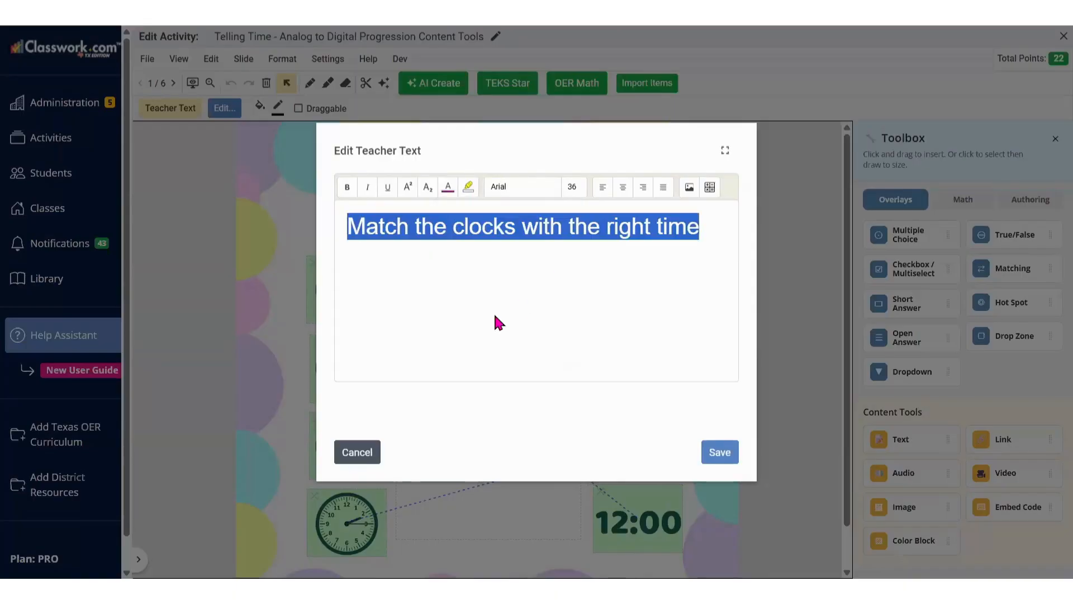
pyautogui.click(348, 190)
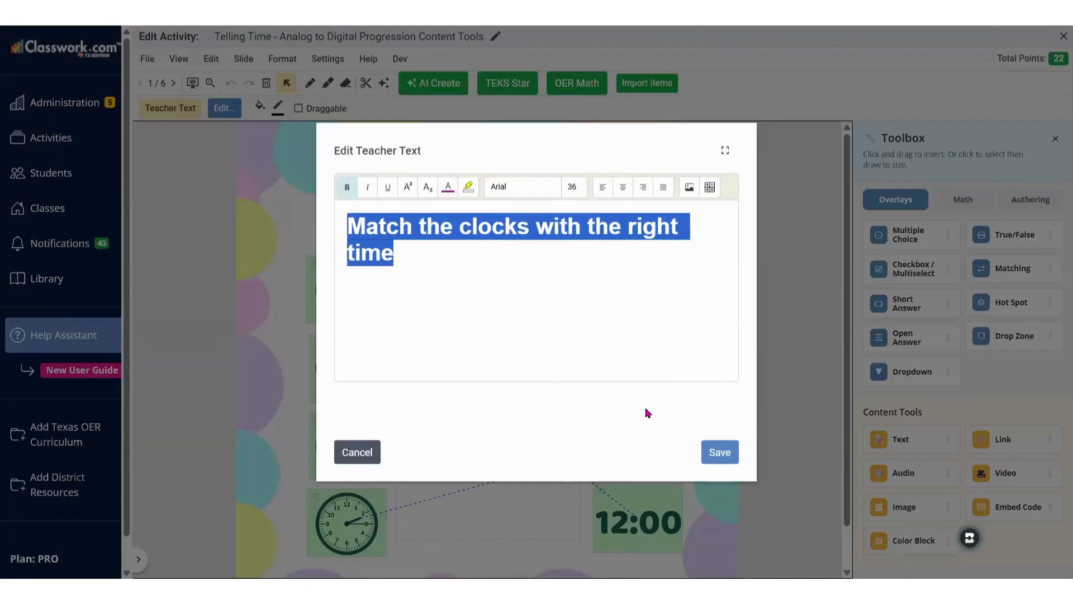
pyautogui.click(463, 279)
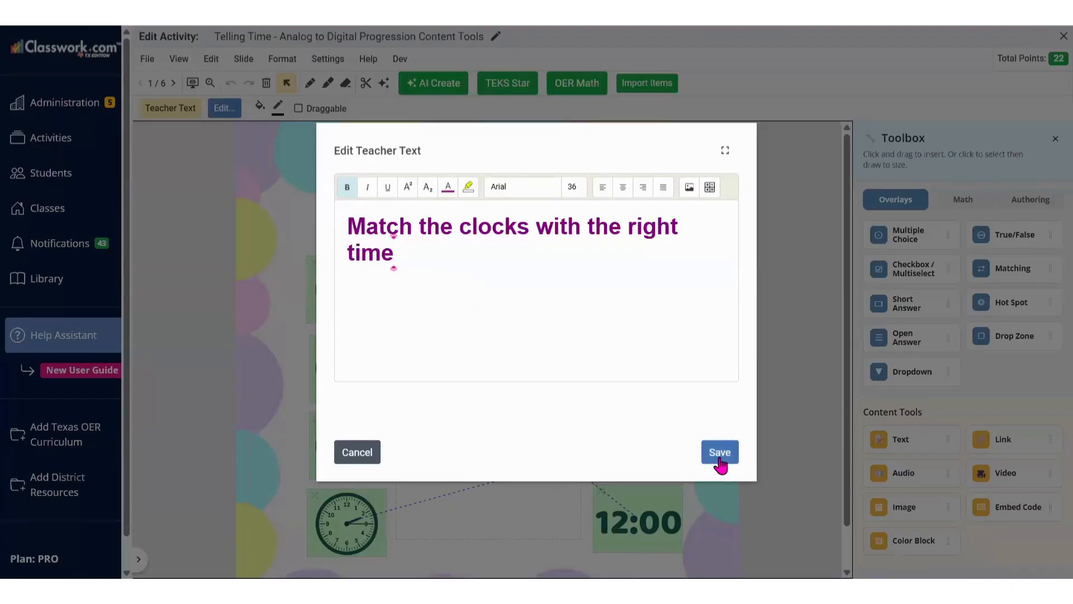
pyautogui.click(720, 454)
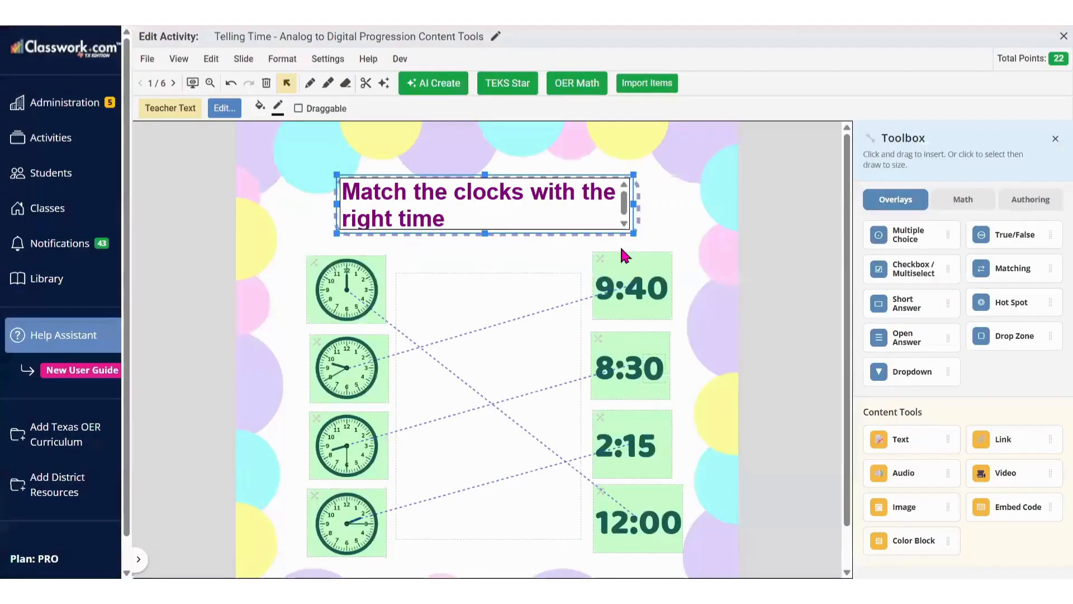
# - Enlarge the instruction text box, set its text size to 24, and save
pyautogui.moveTo(634, 204); pyautogui.dragTo(651, 205)
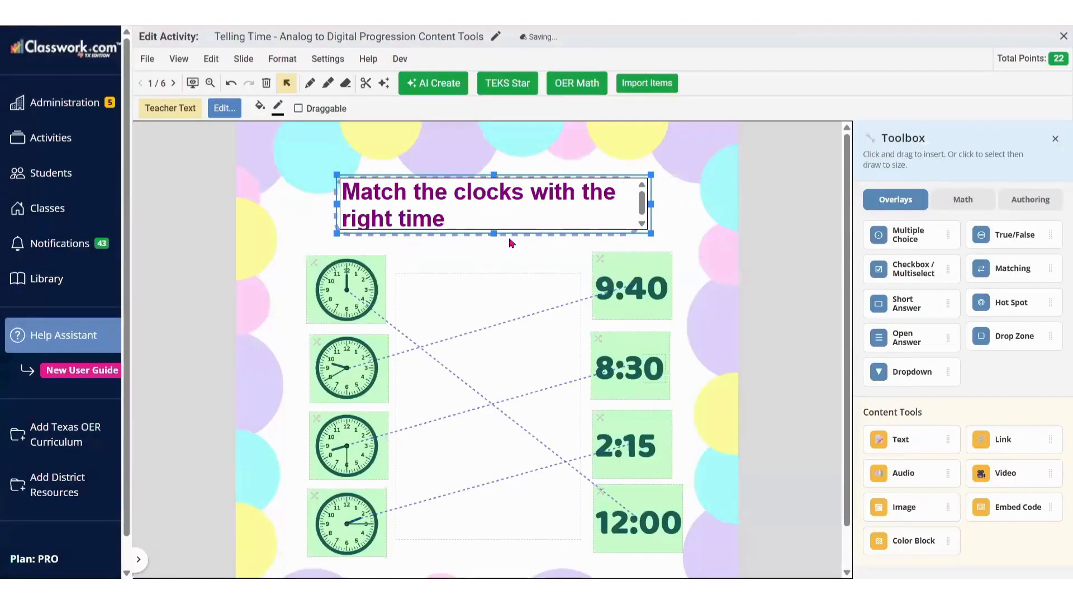
pyautogui.moveTo(496, 232)
pyautogui.mouseDown()
pyautogui.moveTo(496, 248)
pyautogui.moveTo(484, 223)
pyautogui.mouseUp()
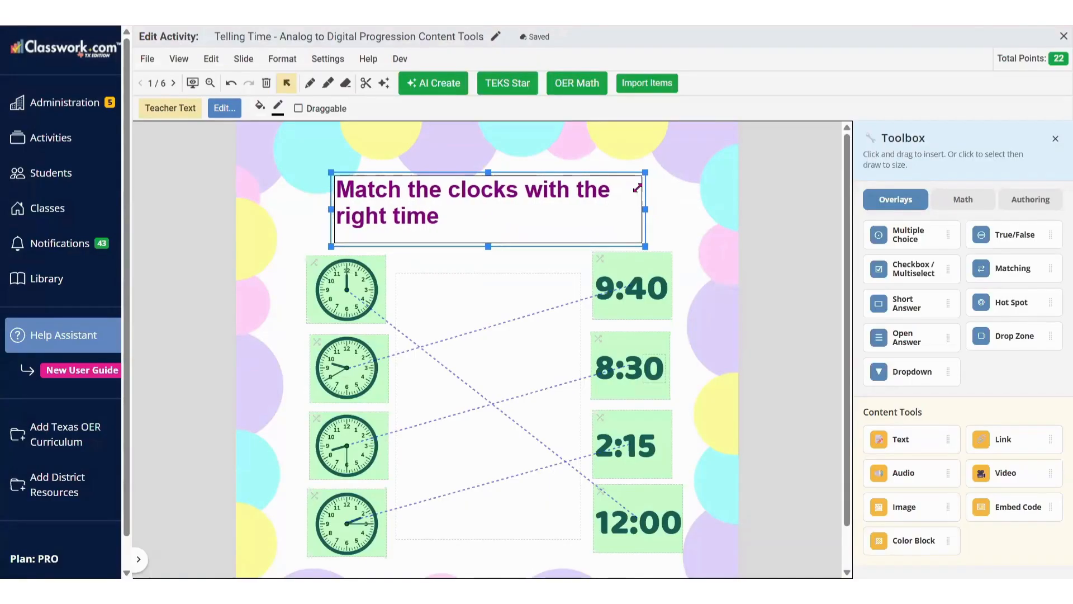
pyautogui.click(228, 113)
pyautogui.tripleClick(347, 227)
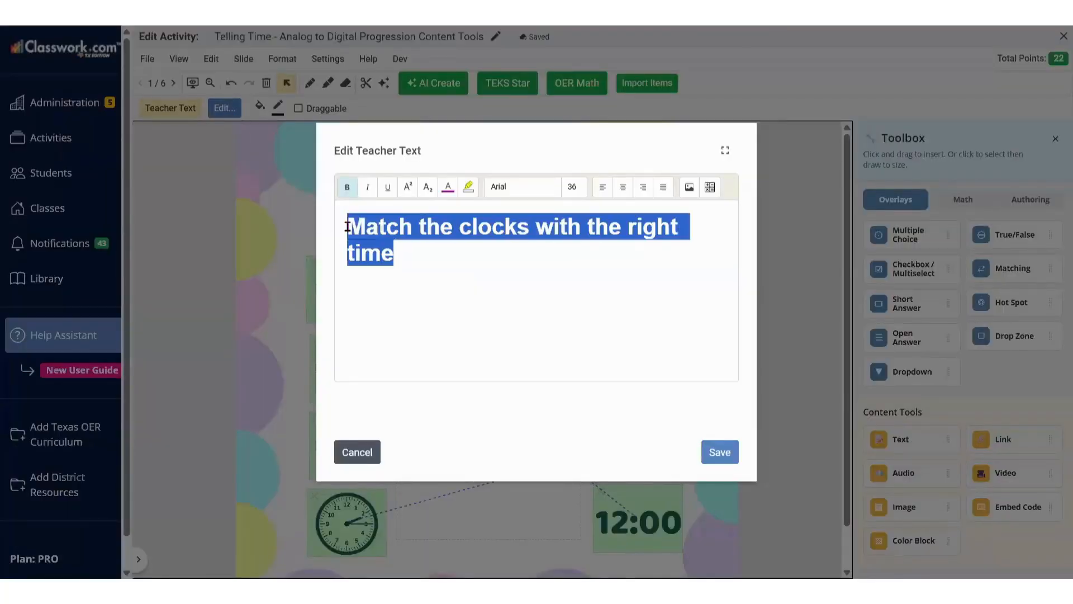
pyautogui.click(571, 188)
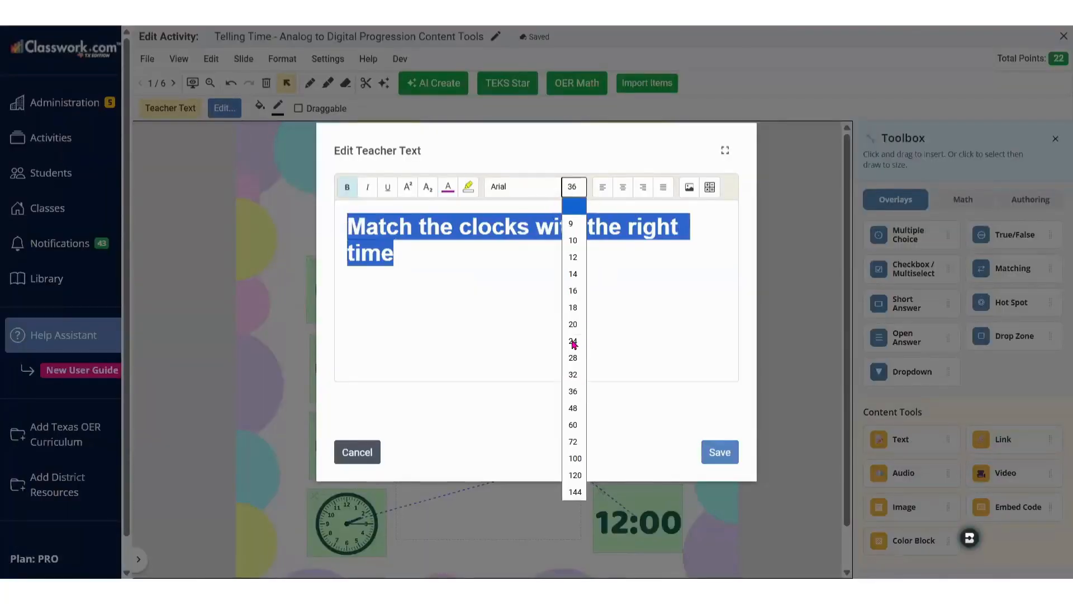
pyautogui.click(573, 342)
pyautogui.click(580, 194)
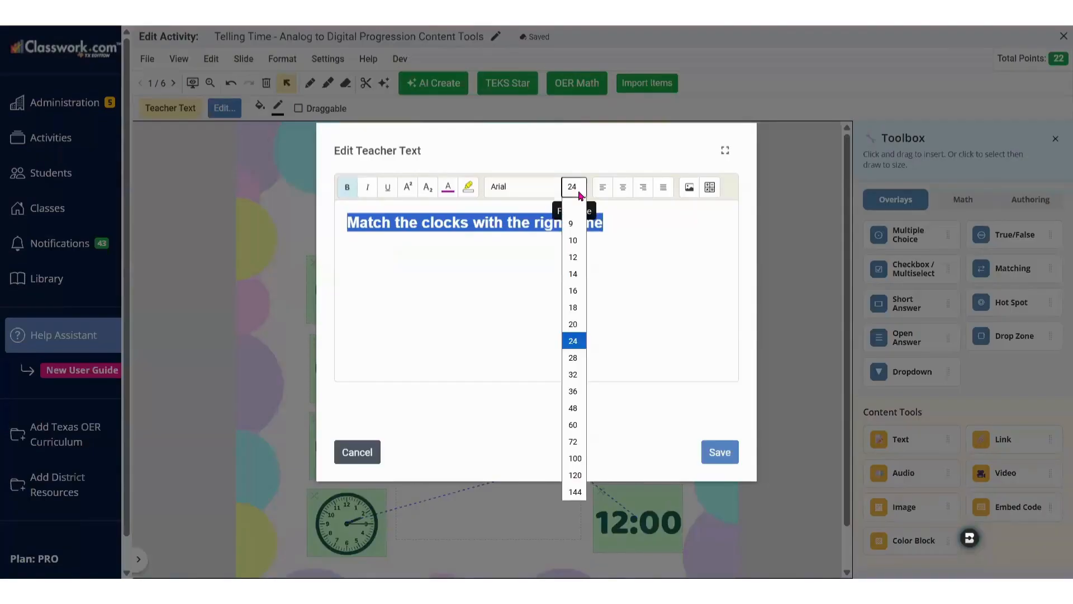
pyautogui.click(573, 342)
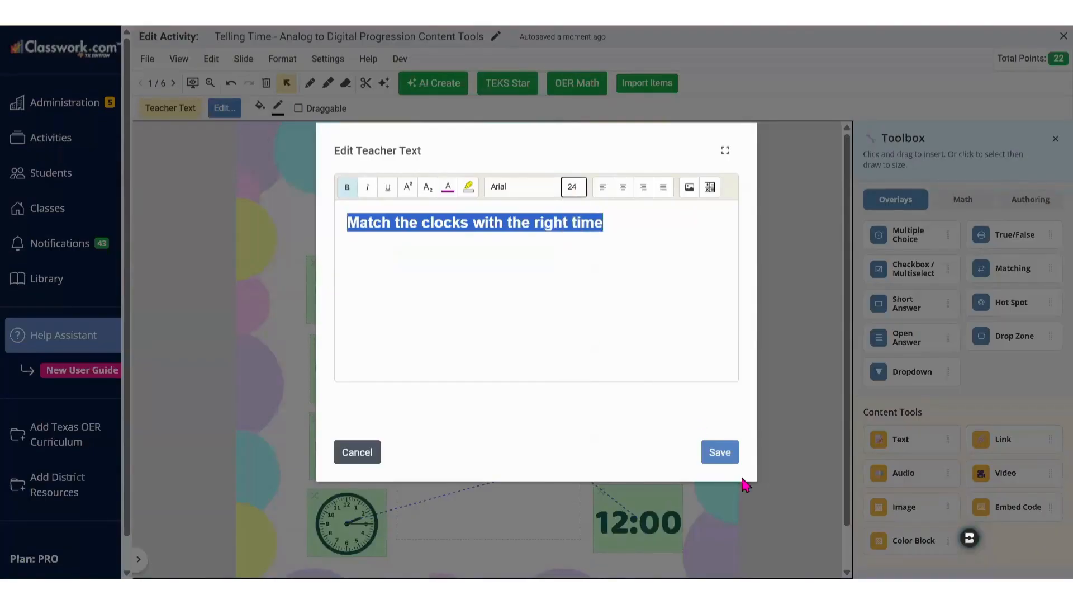
pyautogui.click(721, 454)
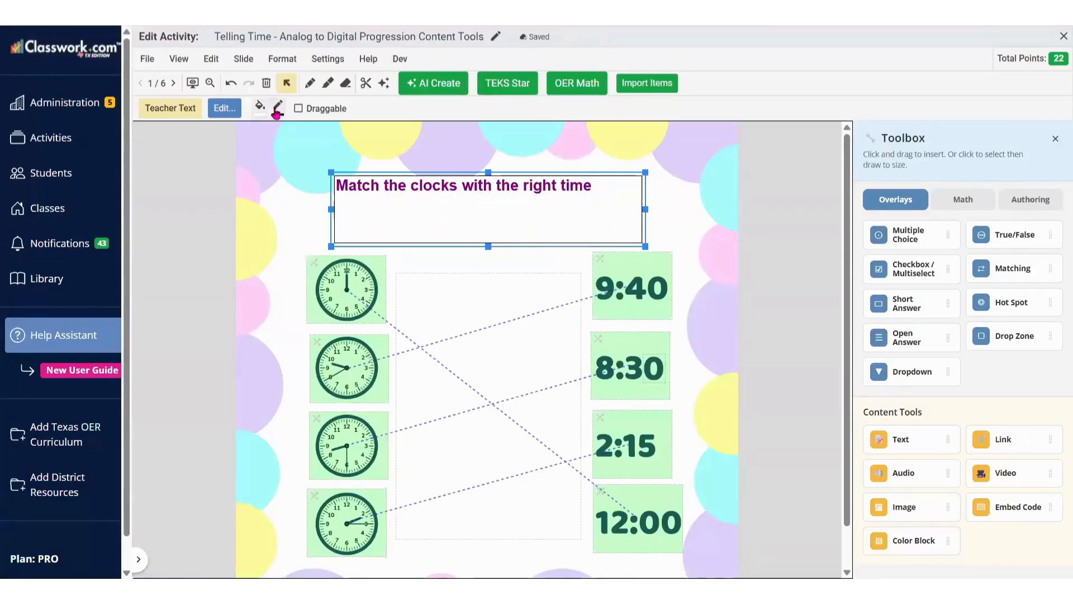
# - Remove the instruction text box's border and resize the box to fit inside the dashed title frame
pyautogui.moveTo(488, 246); pyautogui.dragTo(485, 234)
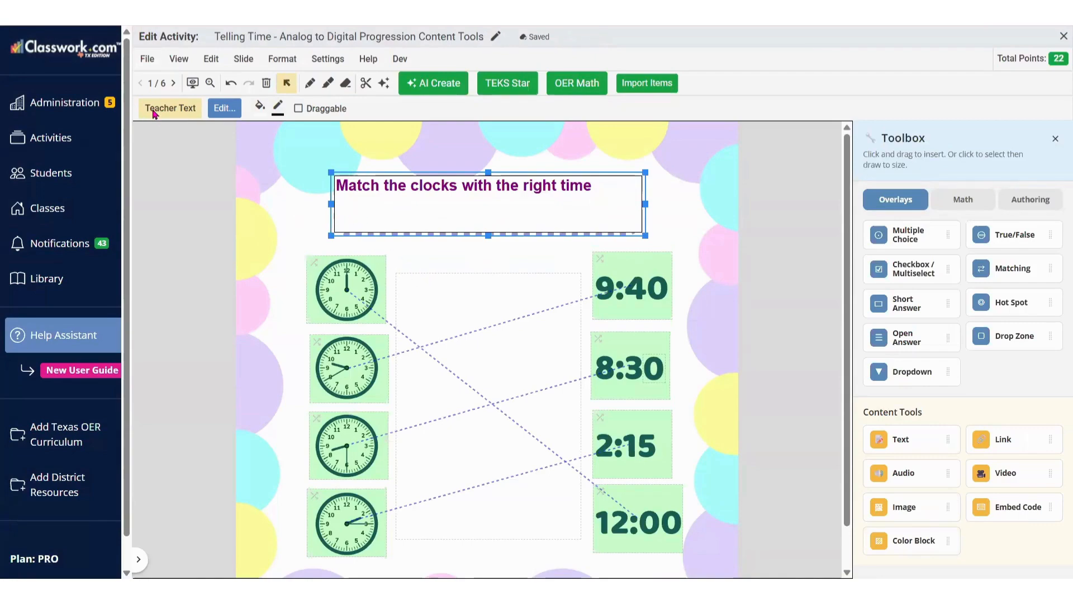
pyautogui.click(278, 110)
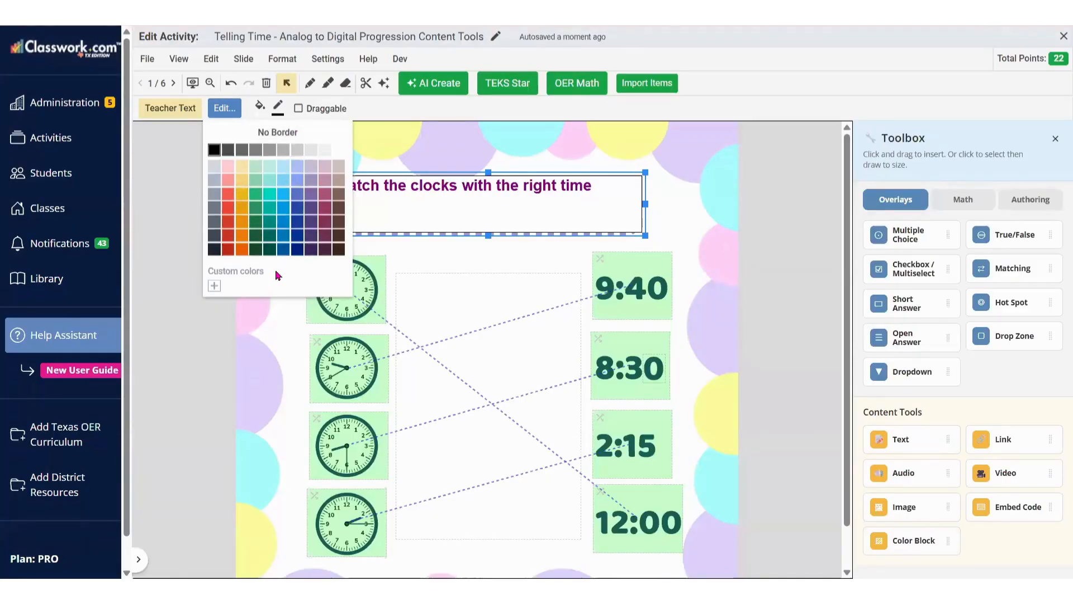
pyautogui.click(283, 134)
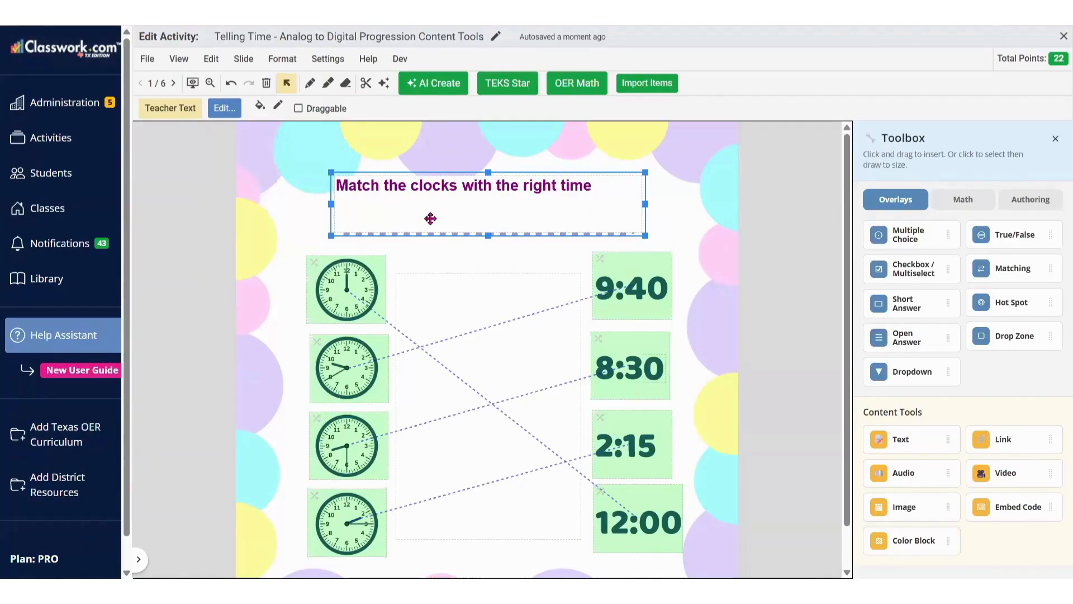
pyautogui.moveTo(489, 168); pyautogui.dragTo(489, 180)
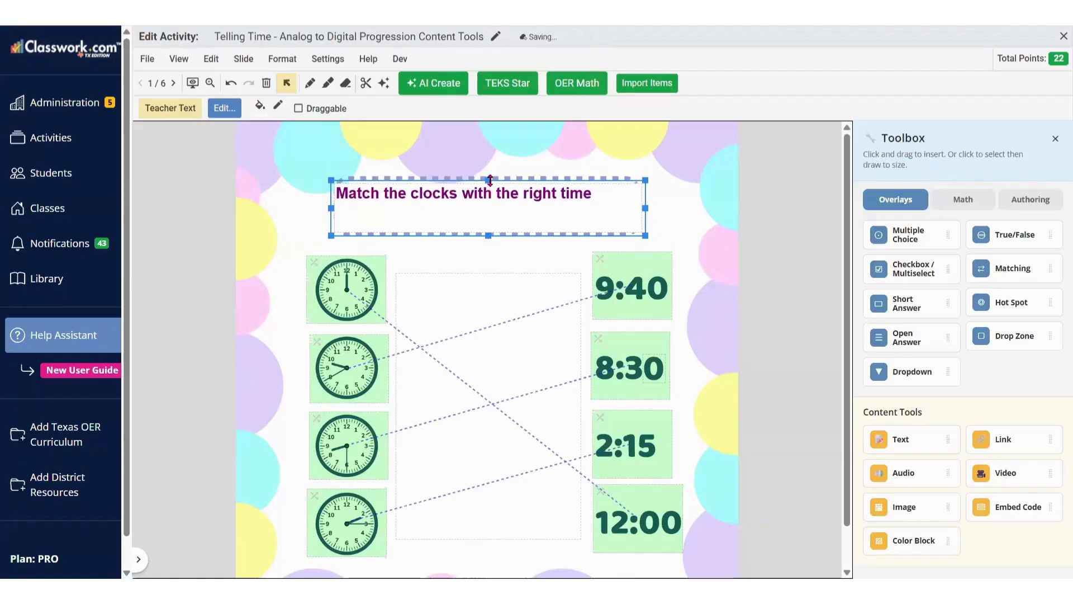
pyautogui.moveTo(344, 207); pyautogui.dragTo(342, 212)
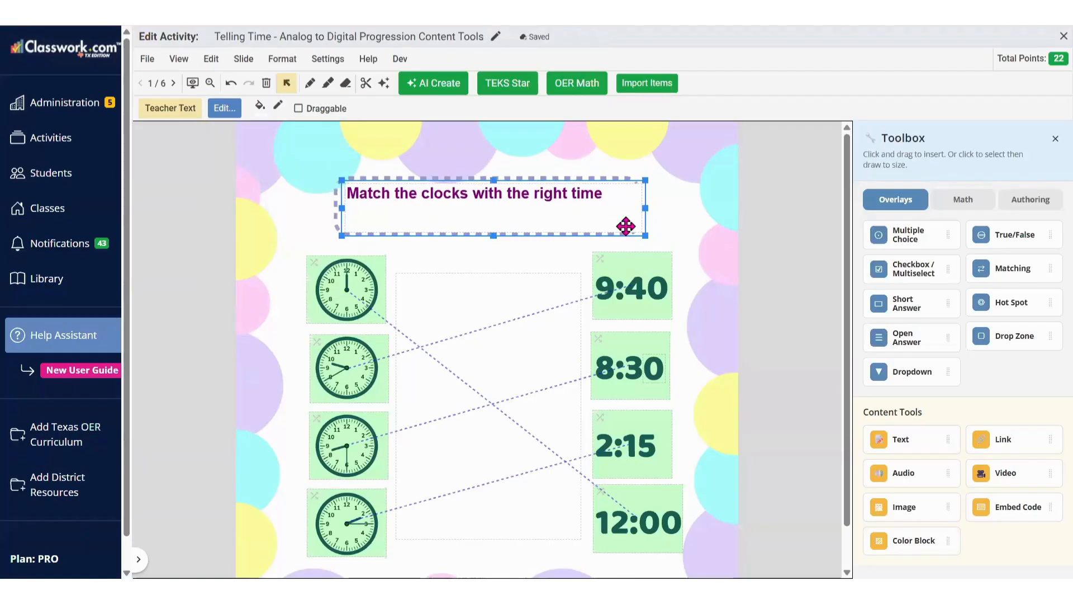
pyautogui.moveTo(629, 207); pyautogui.dragTo(626, 208)
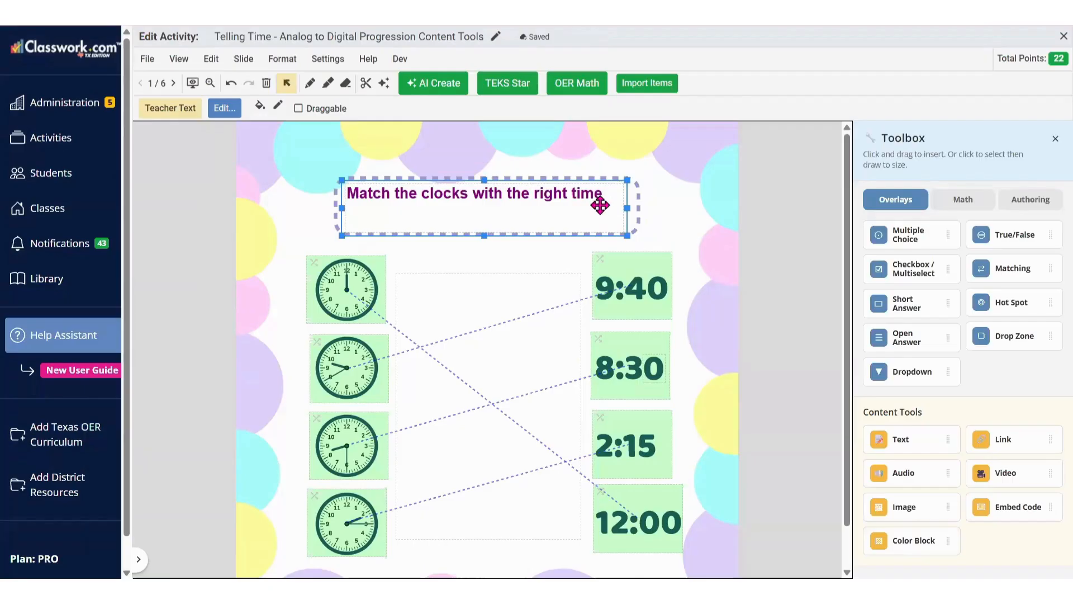
# - Set the instruction text to size 28, centre it, and save
pyautogui.click(224, 108)
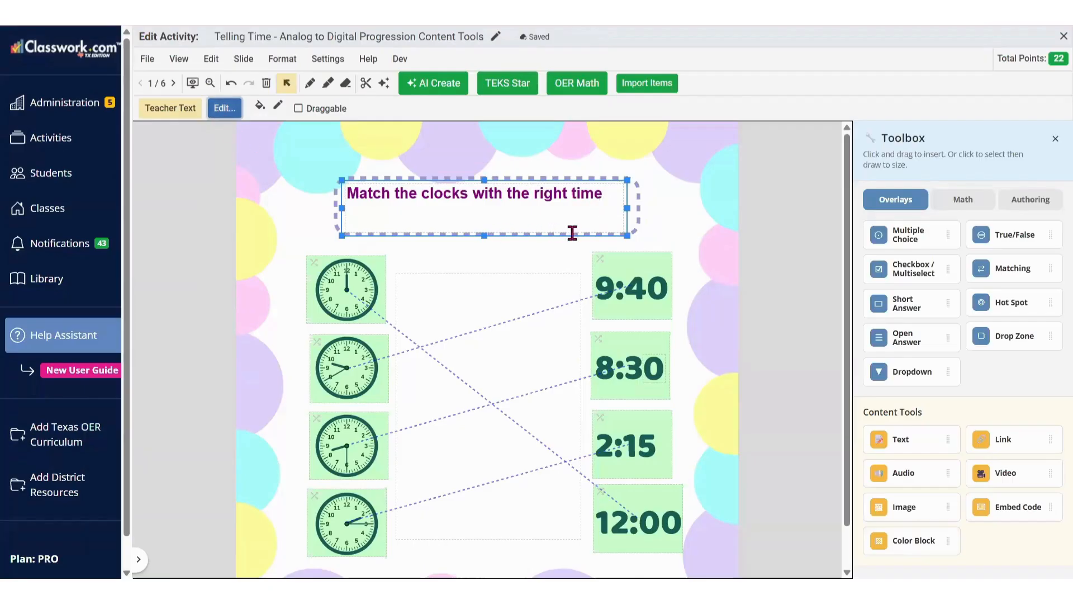
pyautogui.moveTo(604, 224); pyautogui.dragTo(344, 226)
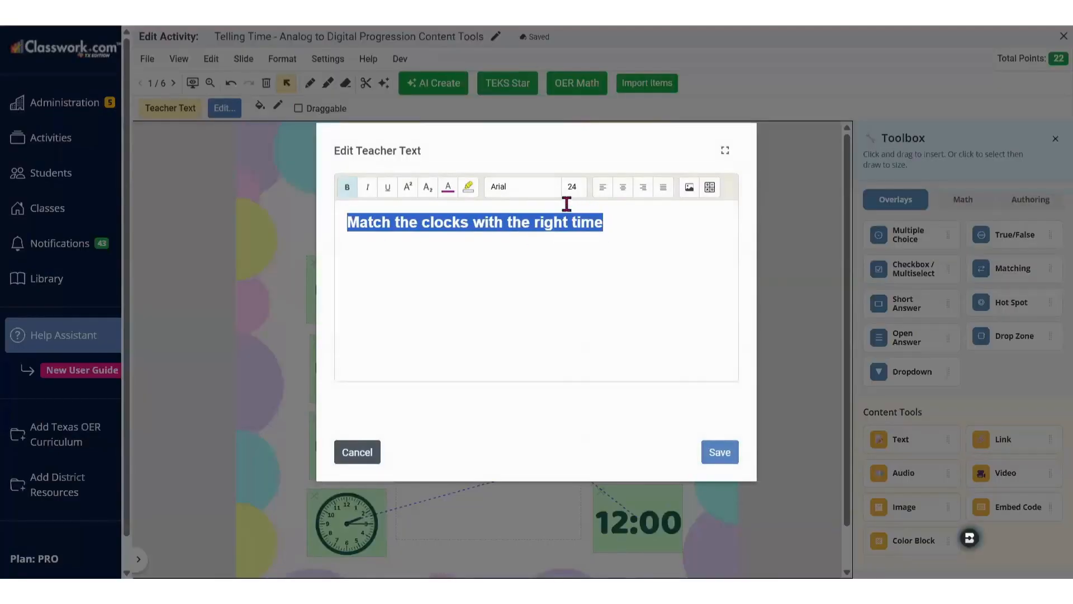
pyautogui.click(579, 194)
pyautogui.click(573, 357)
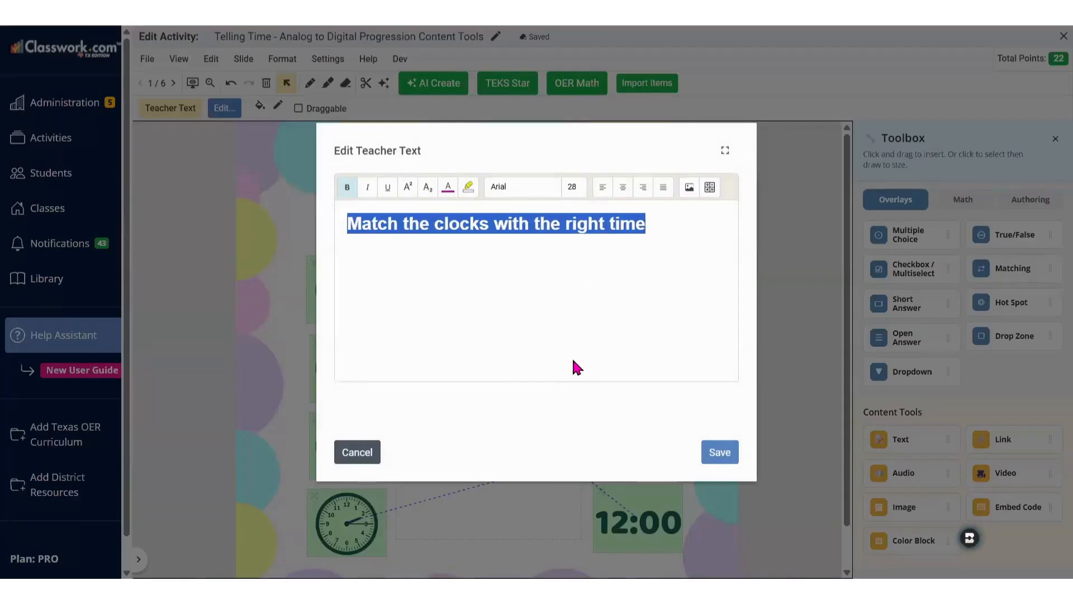
pyautogui.click(622, 190)
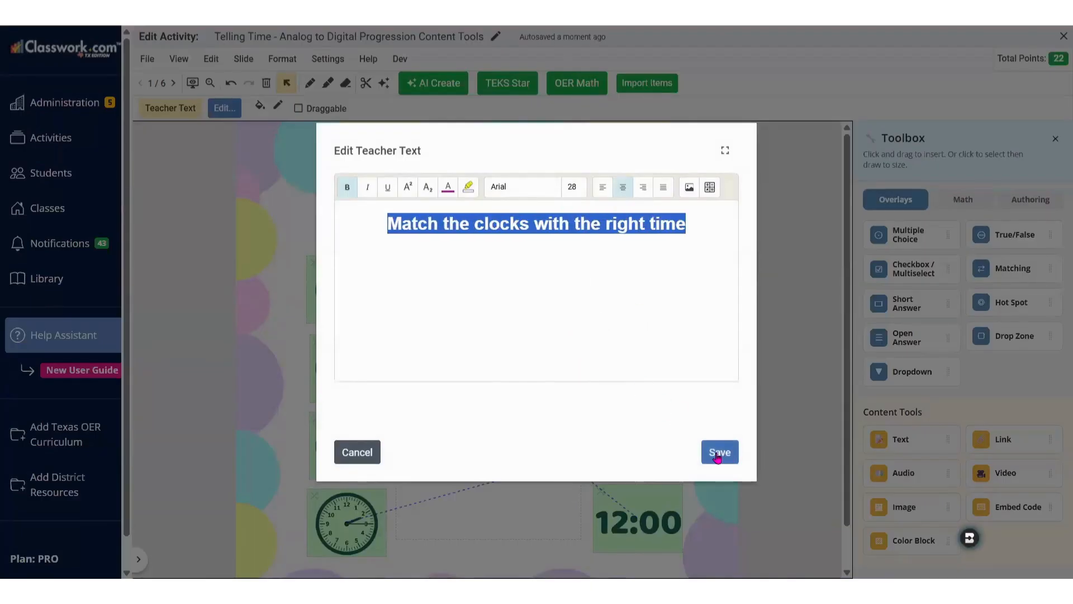
pyautogui.click(718, 456)
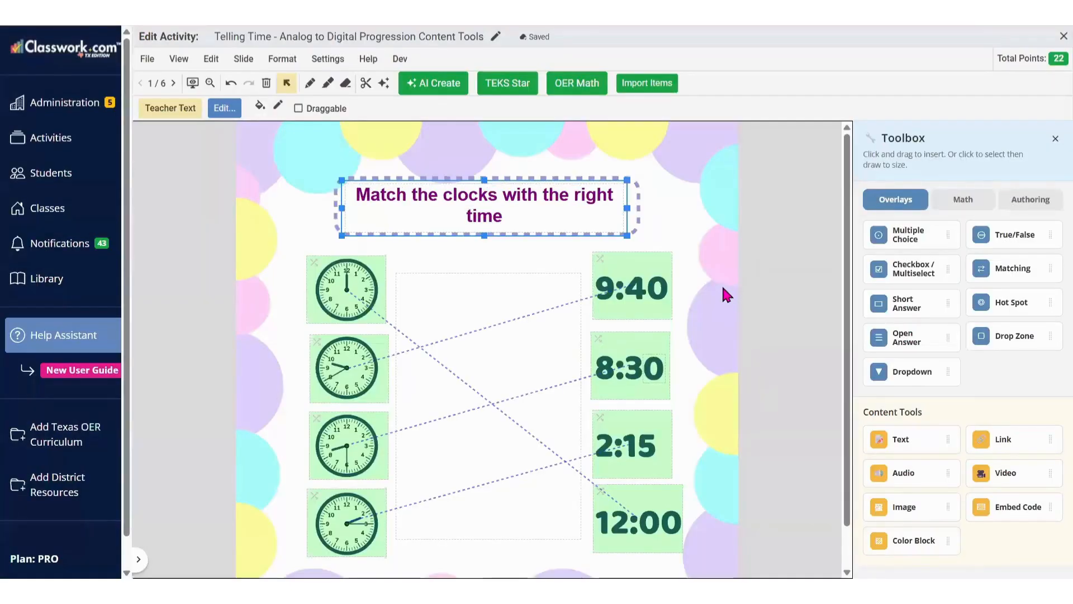
# - Nudge the instruction text box slightly upward within the dashed frame and preview the activity
pyautogui.click(491, 250)
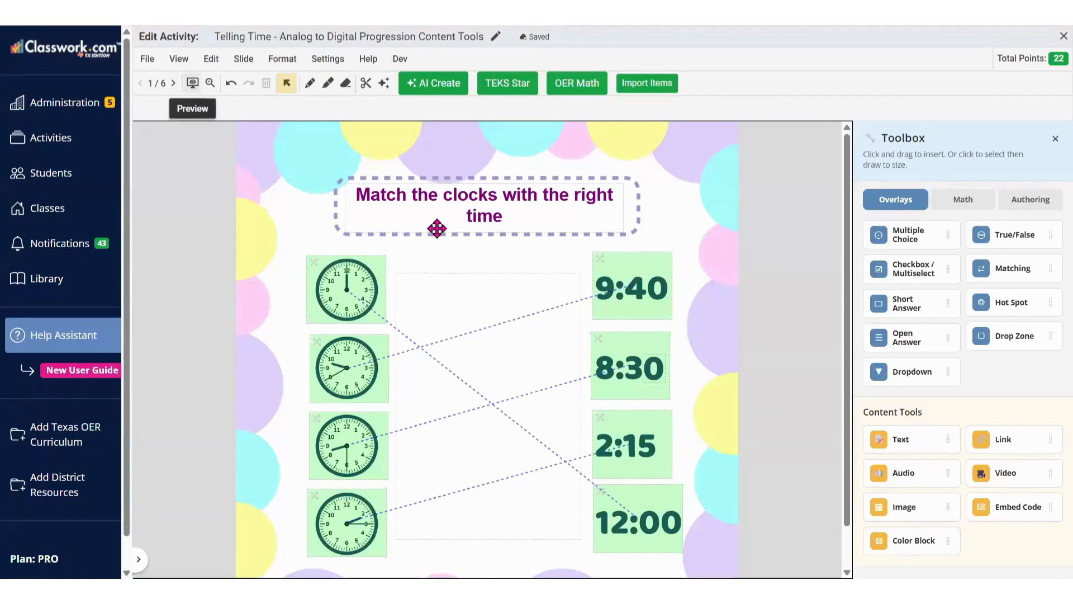
pyautogui.moveTo(483, 211)
pyautogui.mouseDown()
pyautogui.moveTo(483, 285)
pyautogui.moveTo(483, 211)
pyautogui.mouseUp()
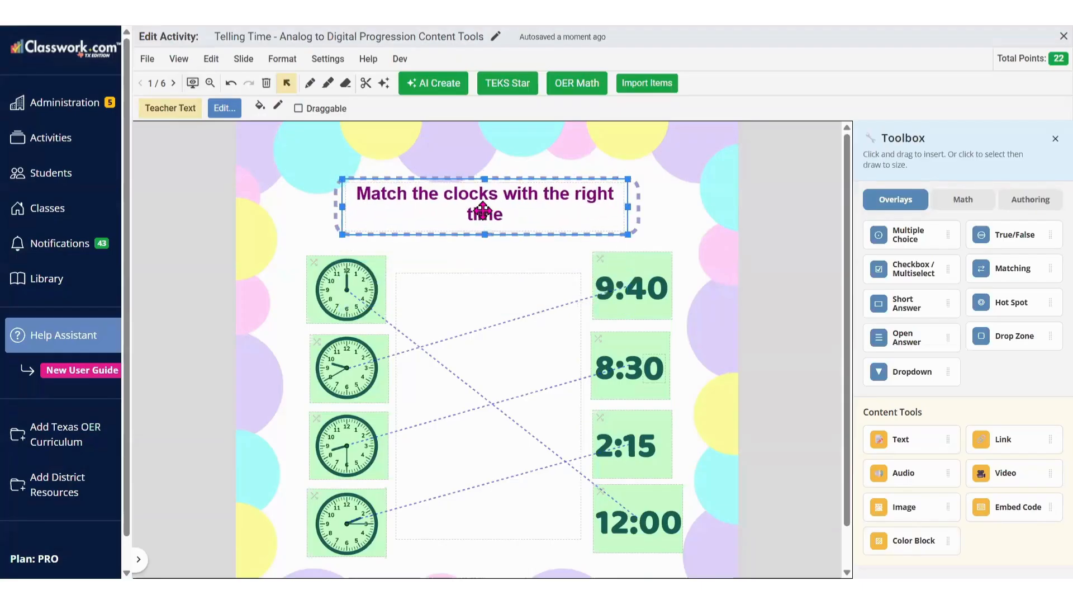
pyautogui.click(314, 159)
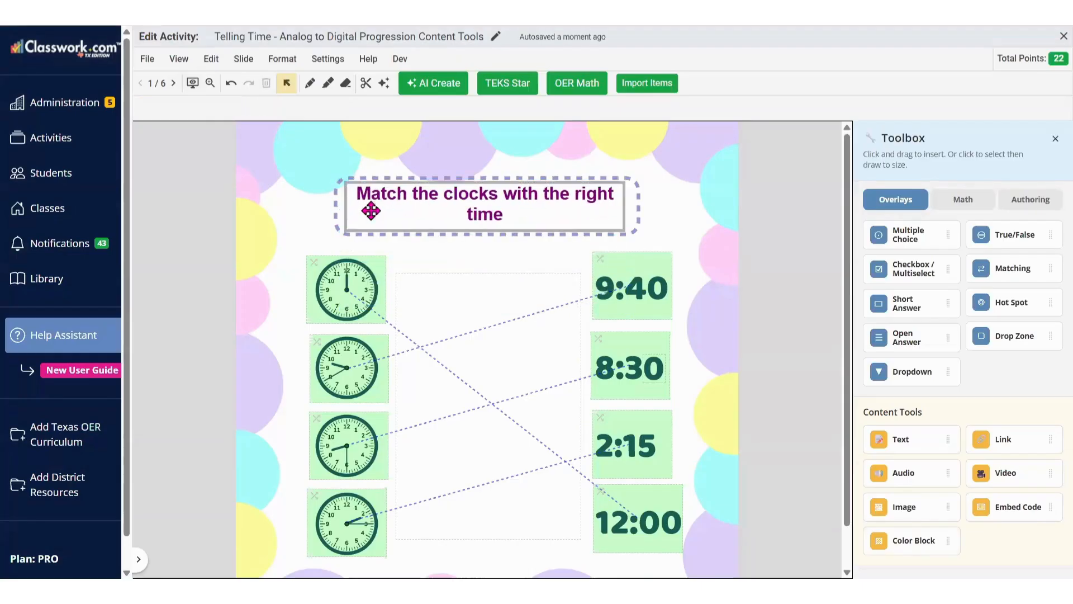
pyautogui.click(192, 83)
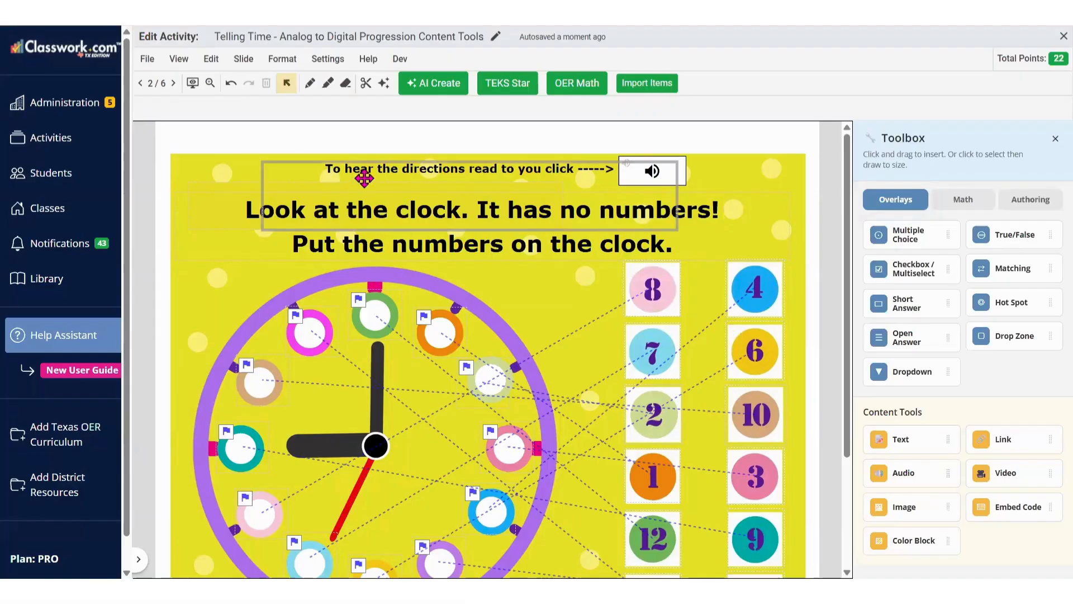
# - Place an audio element in the yellow area beside the directions audio box on slide 2
pyautogui.click(911, 475)
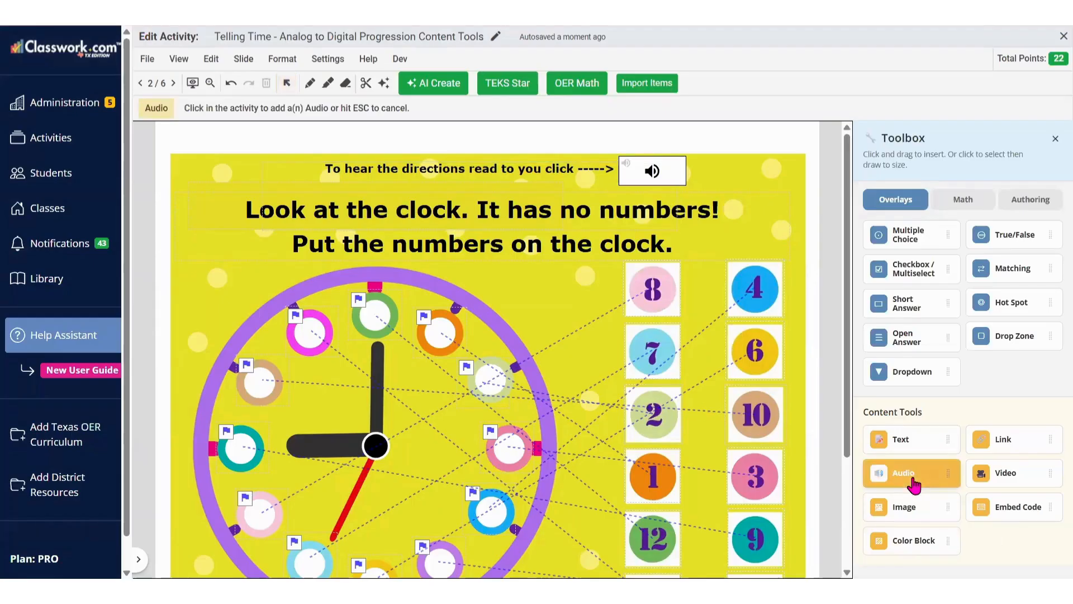
pyautogui.click(769, 195)
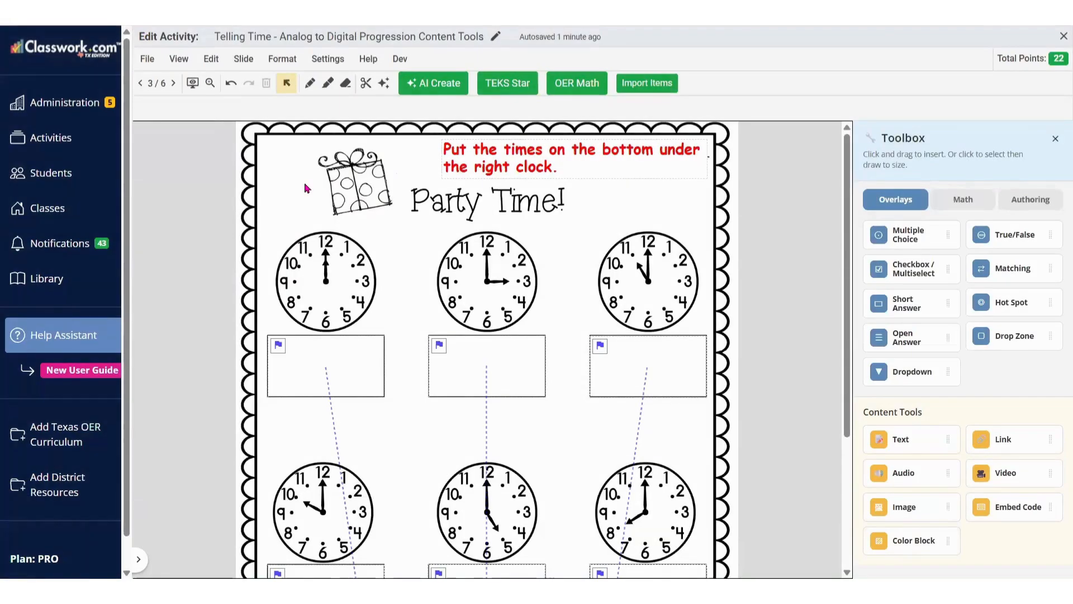
# - Cover the gift drawing beside the "Party Time!" heading on slide 3 with a color block and check it in the activity preview
pyautogui.scroll(-2, 307, 188)
pyautogui.click(898, 551)
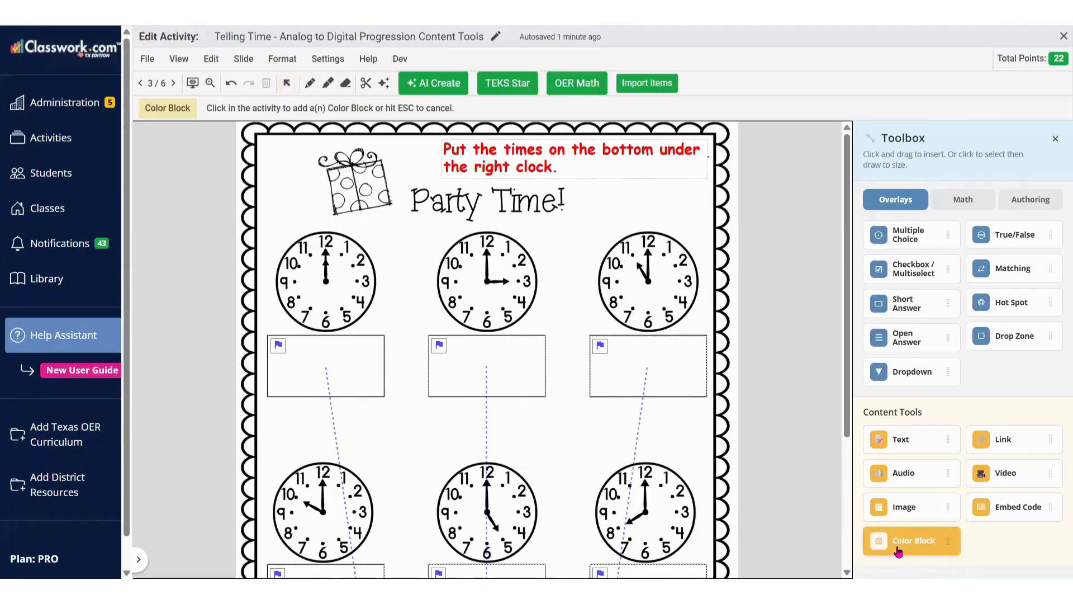
pyautogui.moveTo(304, 149); pyautogui.dragTo(397, 218)
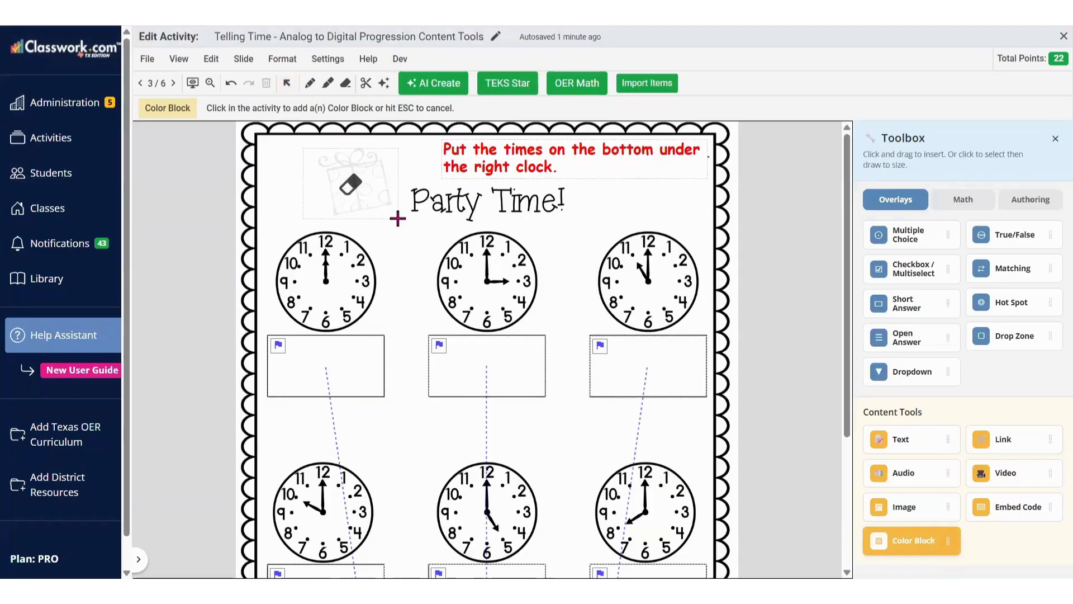
pyautogui.moveTo(397, 218); pyautogui.dragTo(397, 218)
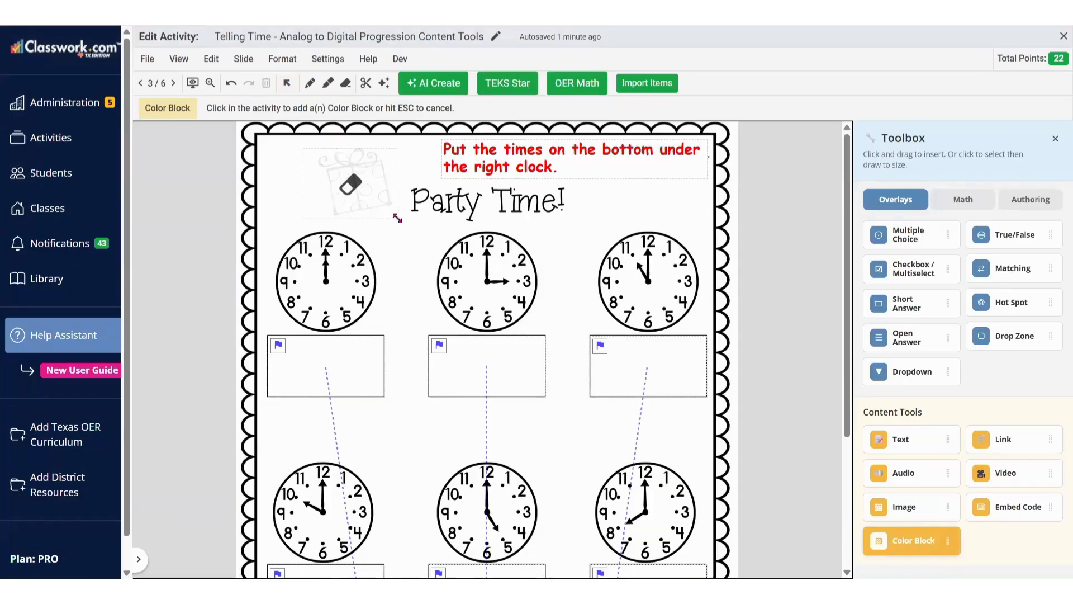
pyautogui.click(402, 272)
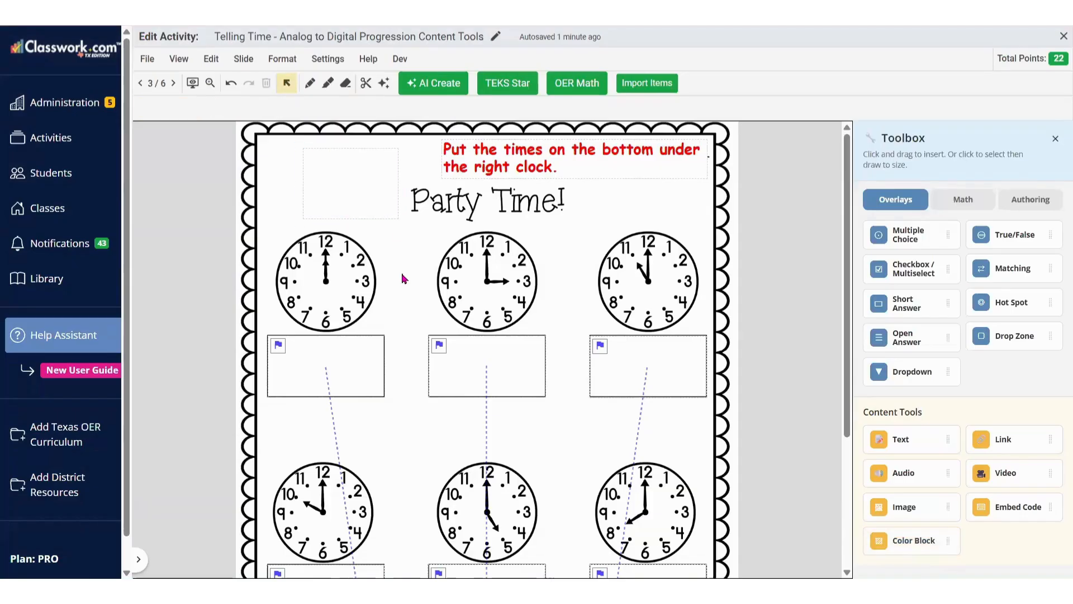
pyautogui.click(192, 82)
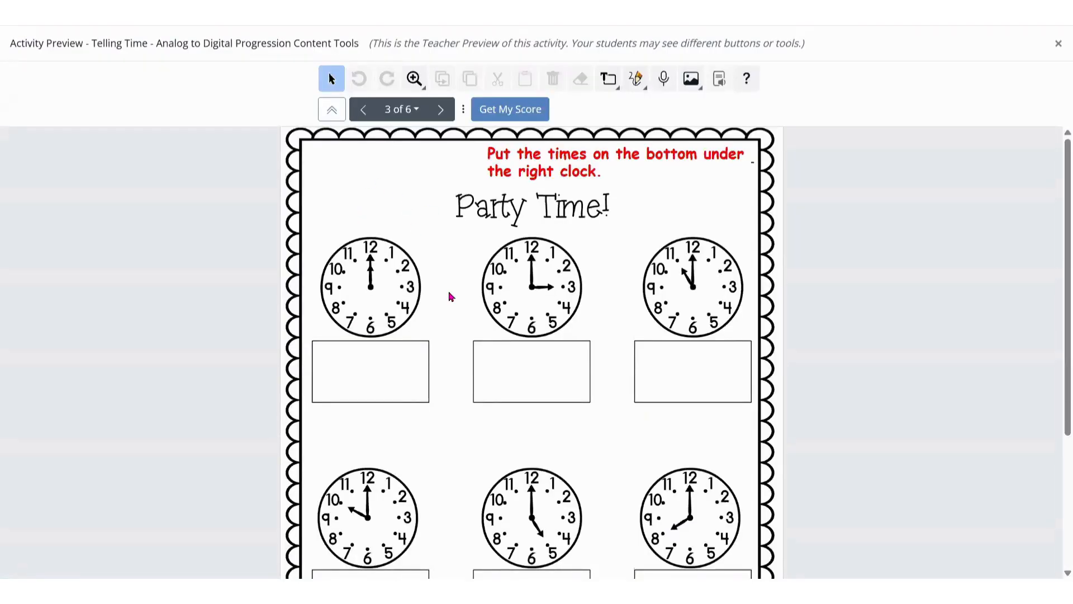
pyautogui.click(1058, 43)
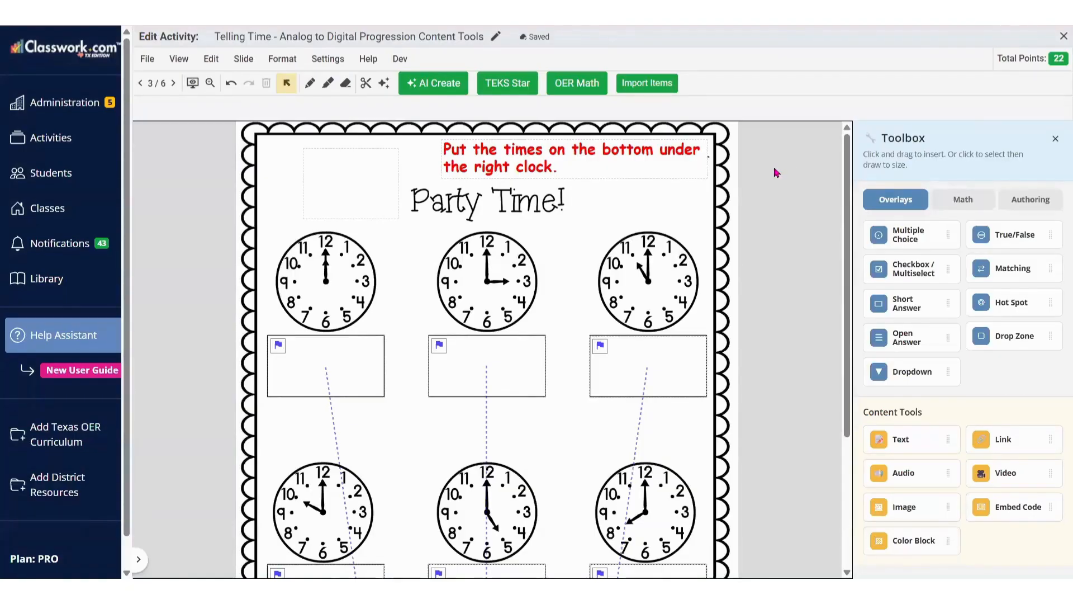
# - Draw an image element over the blanked-out gift area and look through the activity's image gallery
pyautogui.click(907, 512)
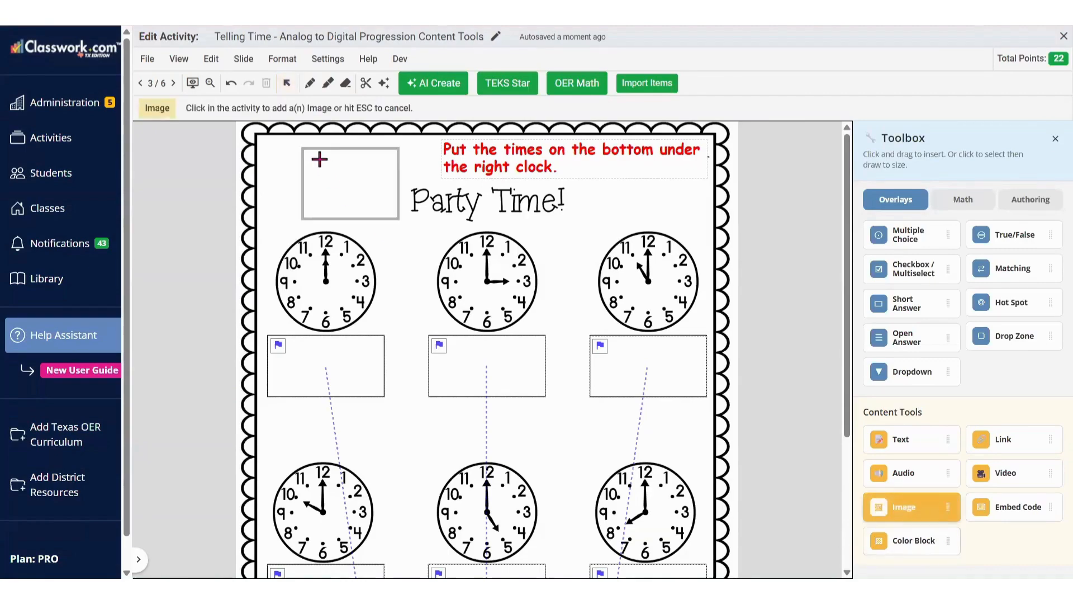
pyautogui.moveTo(287, 145); pyautogui.dragTo(400, 224)
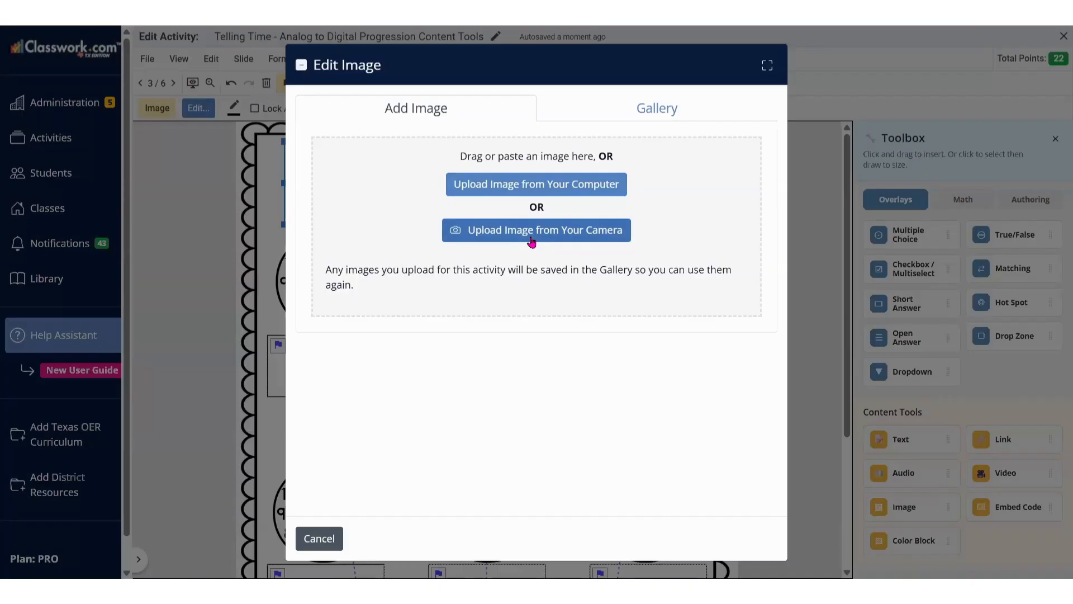
pyautogui.click(649, 111)
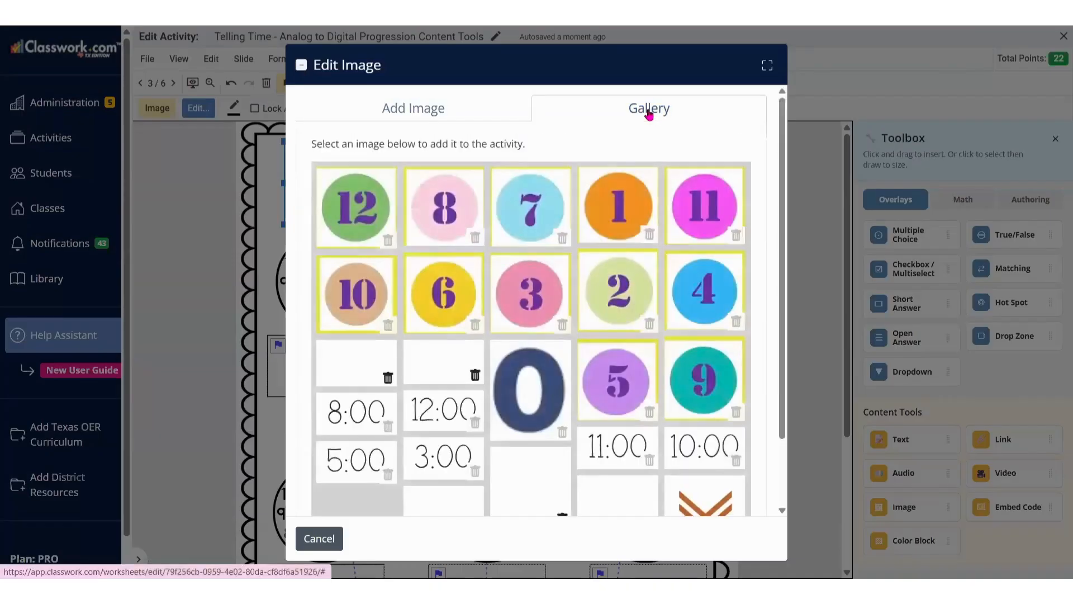
pyautogui.scroll(-2, 556, 422)
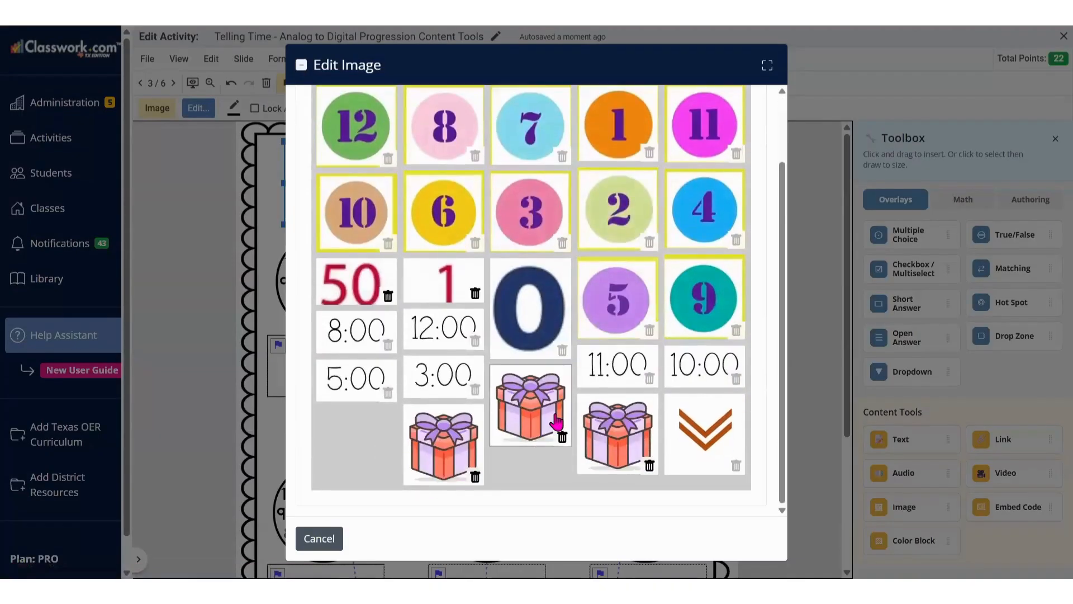
pyautogui.scroll(2, 571, 167)
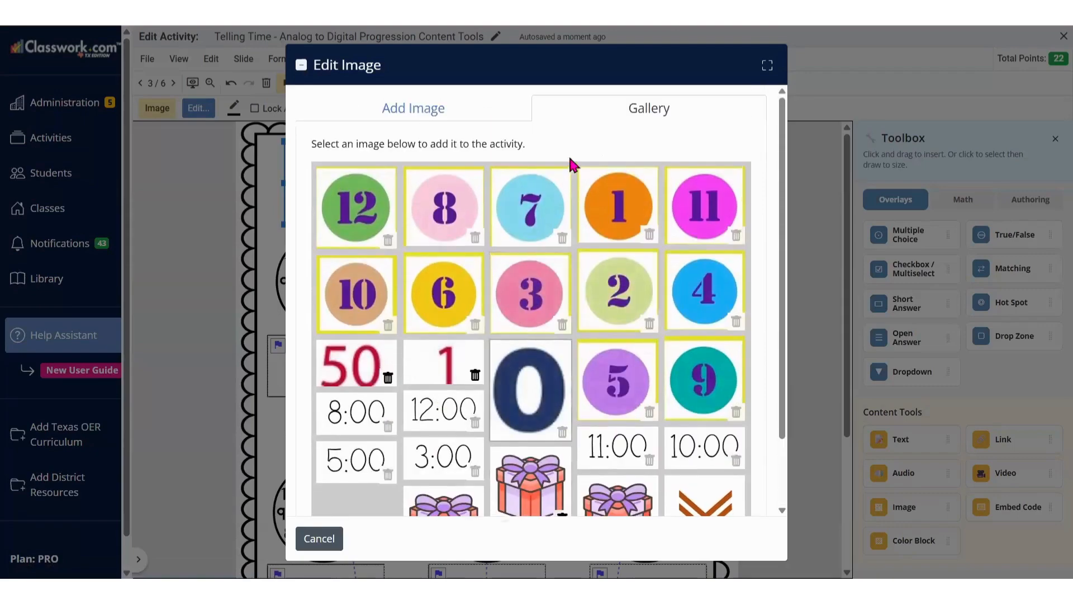
pyautogui.click(430, 109)
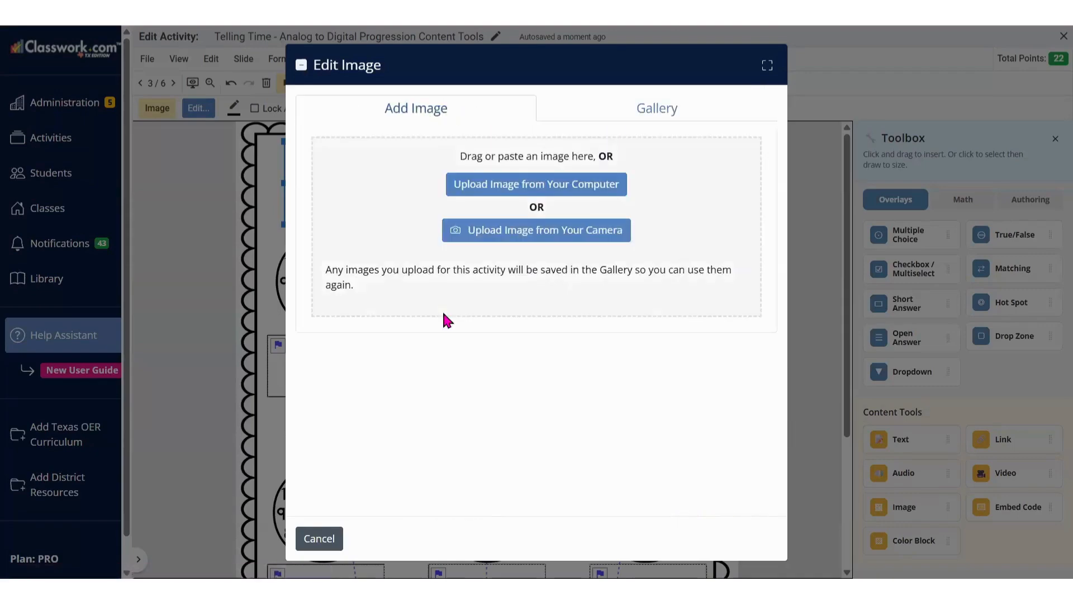
# - Upload Present.png from the Pictures folder on the computer and add it to the activity
pyautogui.click(552, 193)
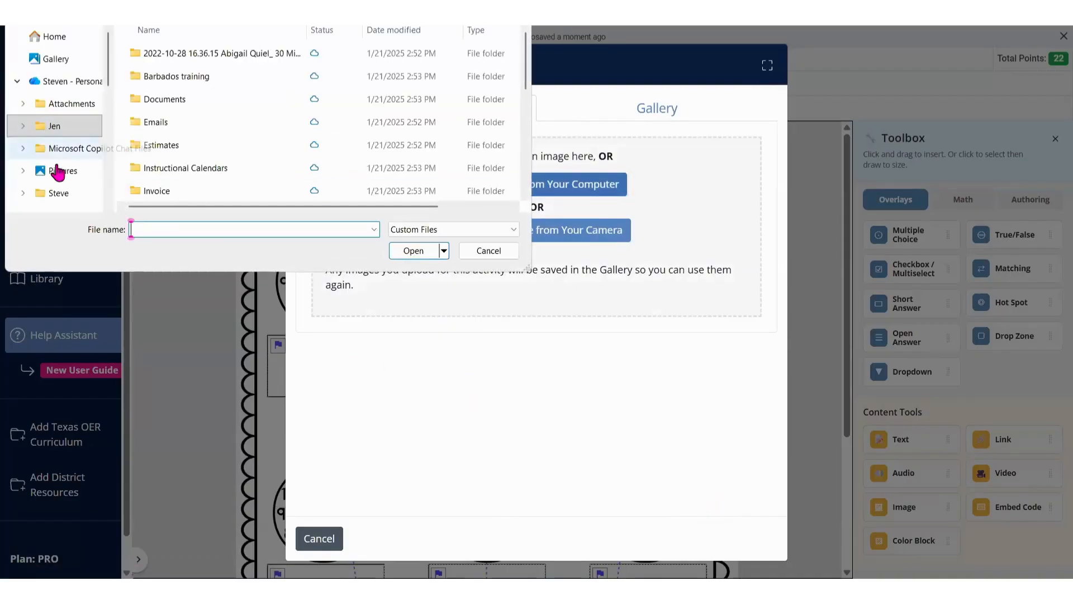
pyautogui.click(60, 173)
pyautogui.click(154, 230)
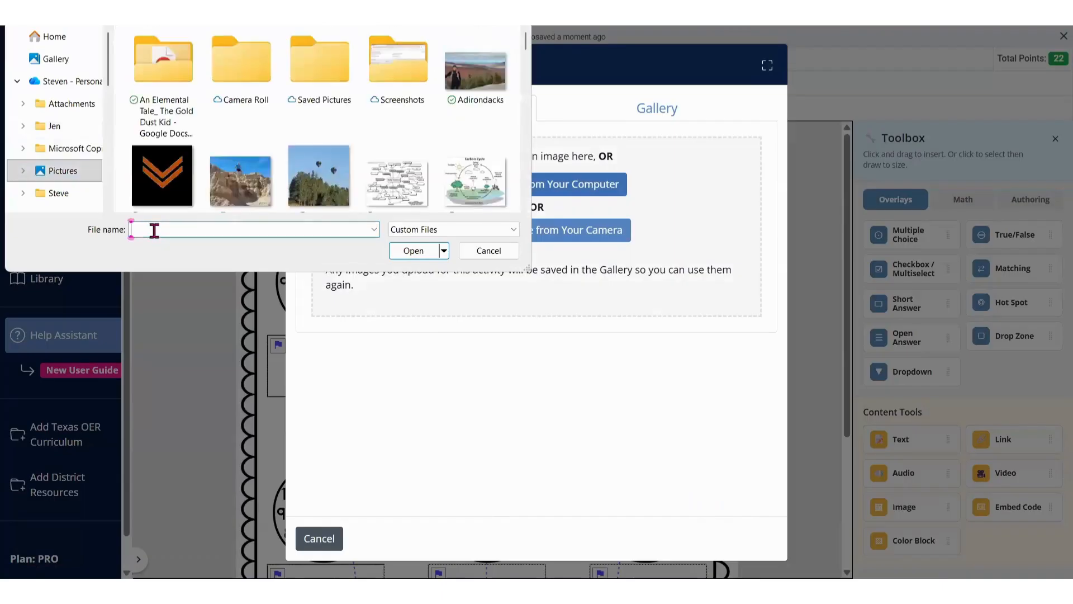
pyautogui.write('pre')
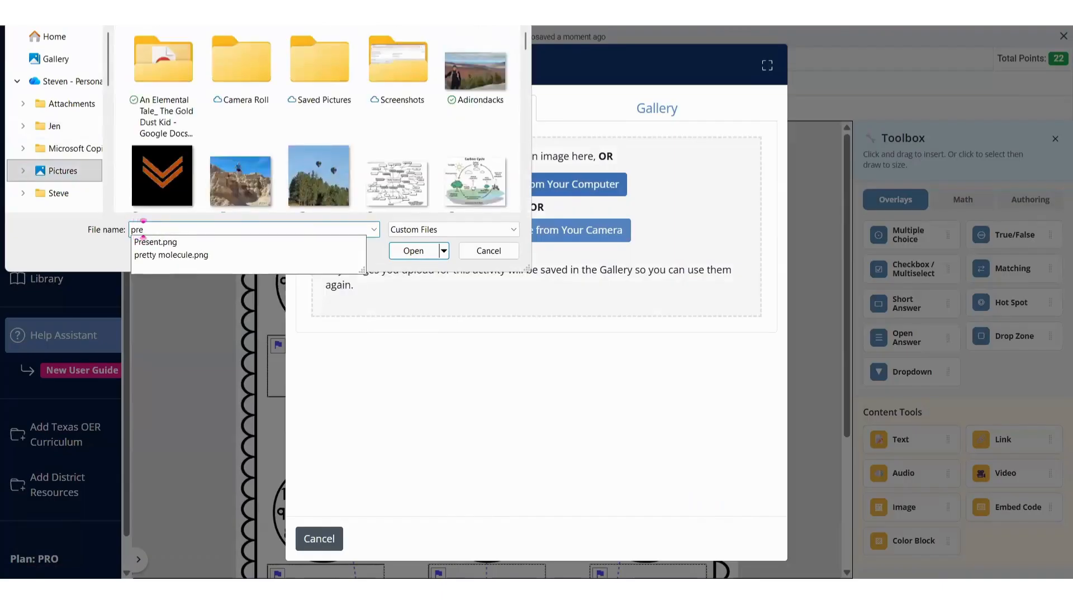
pyautogui.click(157, 243)
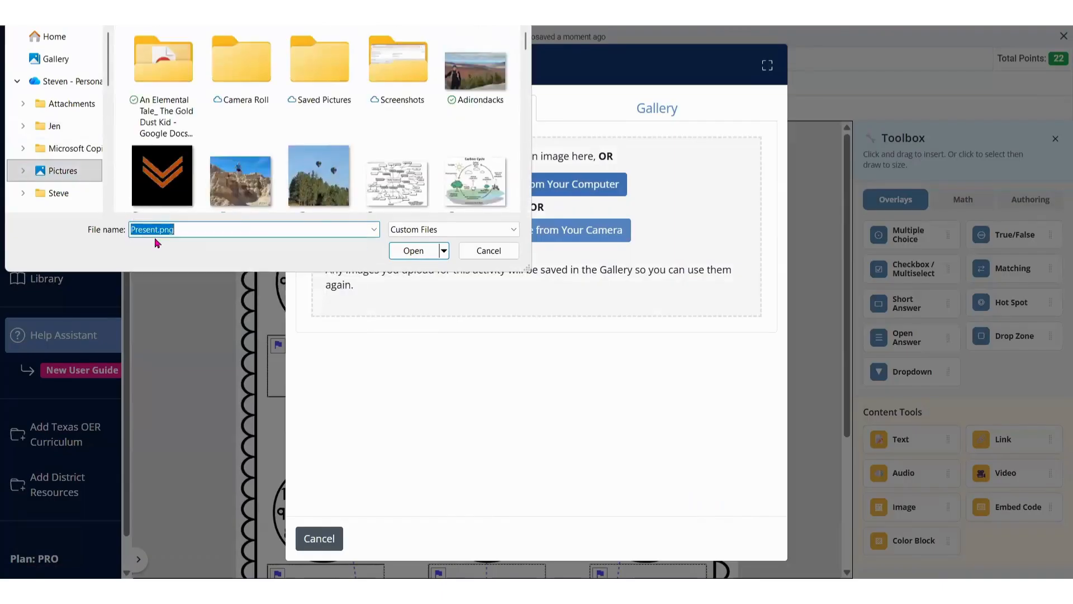
pyautogui.click(414, 251)
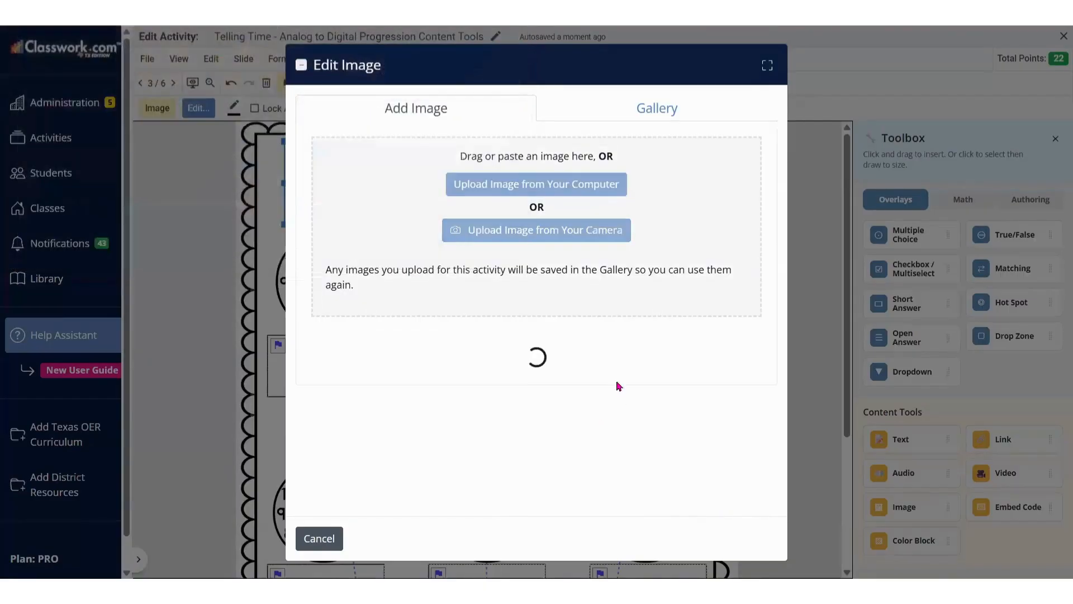
pyautogui.scroll(-3, 694, 416)
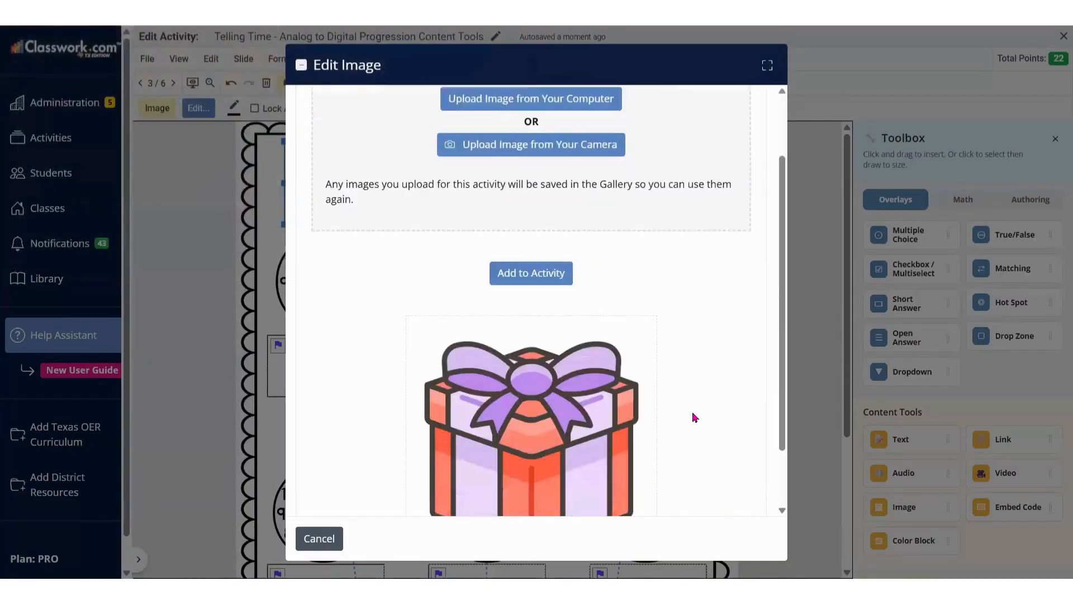
pyautogui.click(537, 205)
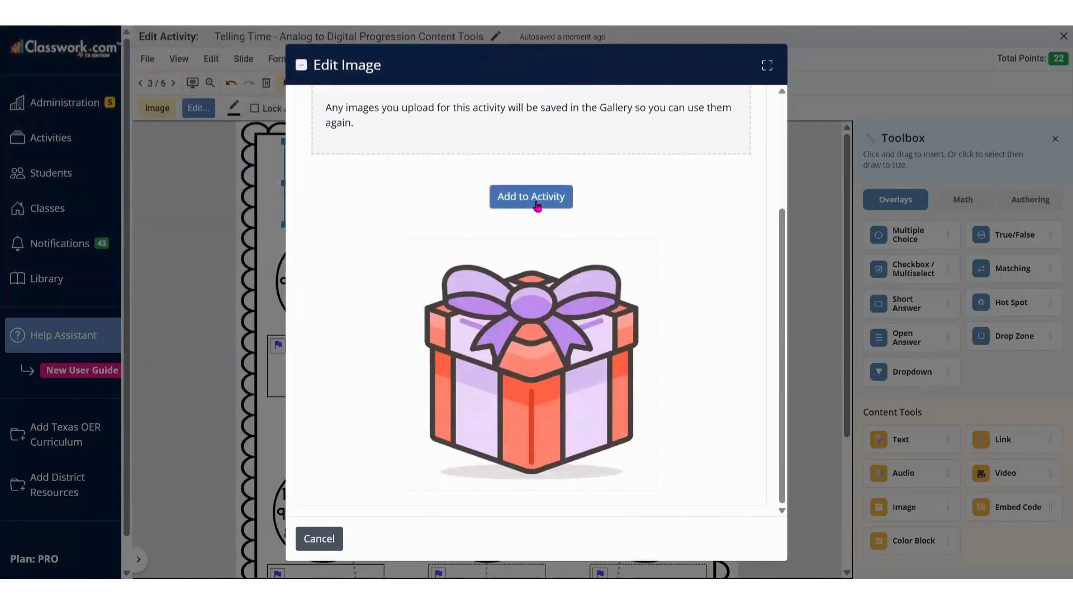
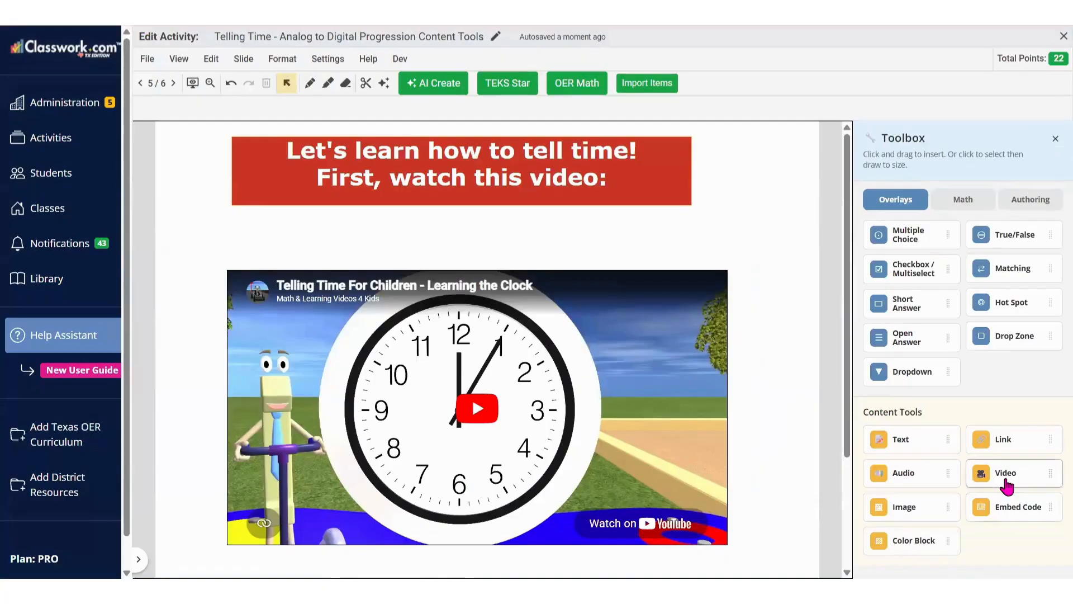
pyautogui.click(984, 473)
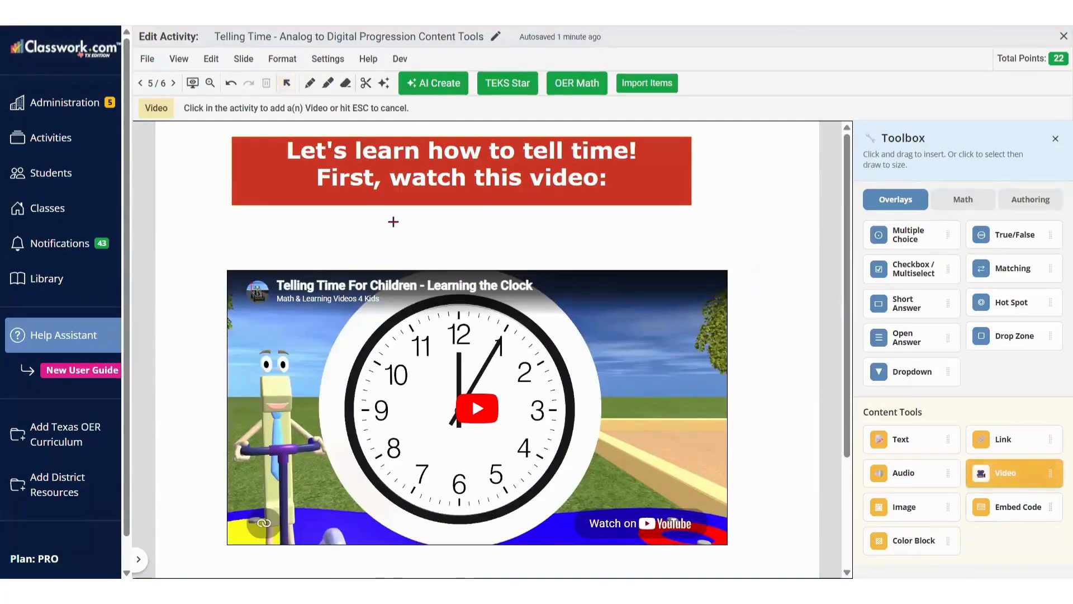
pyautogui.moveTo(241, 220); pyautogui.dragTo(552, 256)
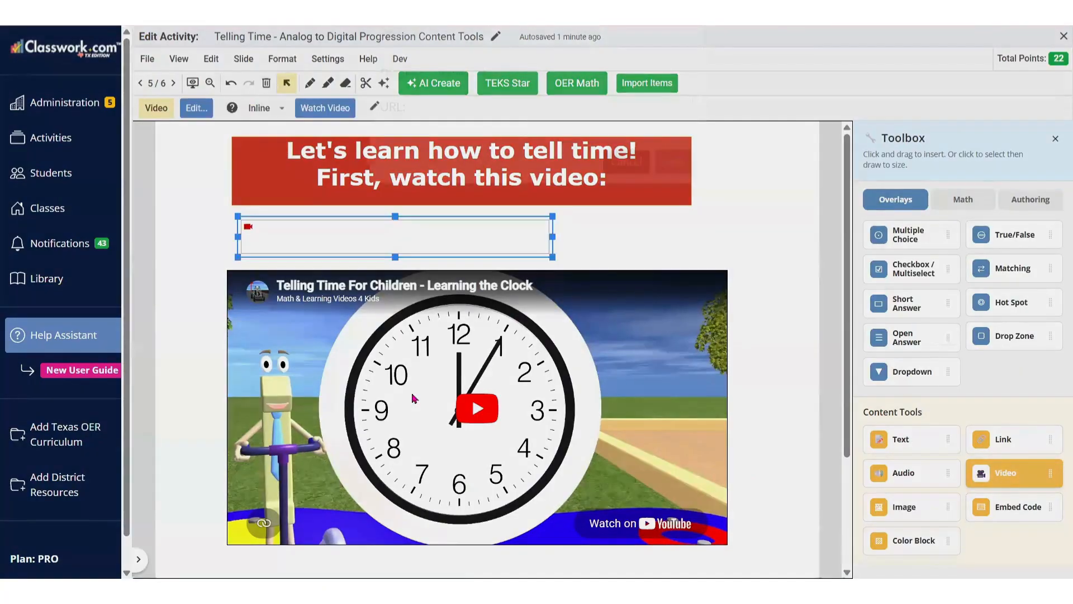
pyautogui.click(440, 134)
pyautogui.write('https://www.youtube.com/watch?v=HrxZWNu72WI')
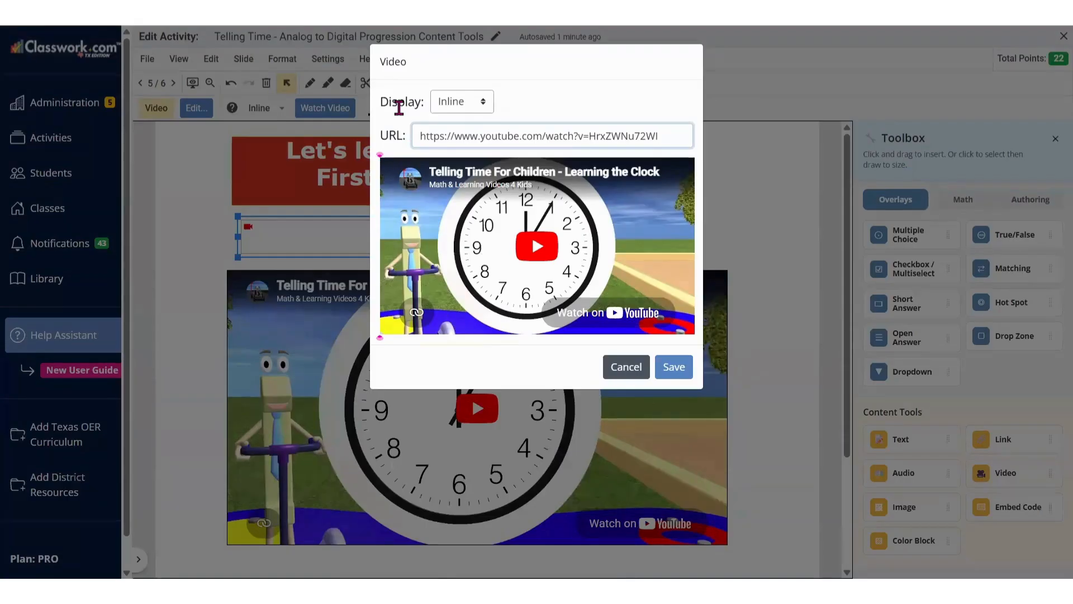
pyautogui.click(444, 106)
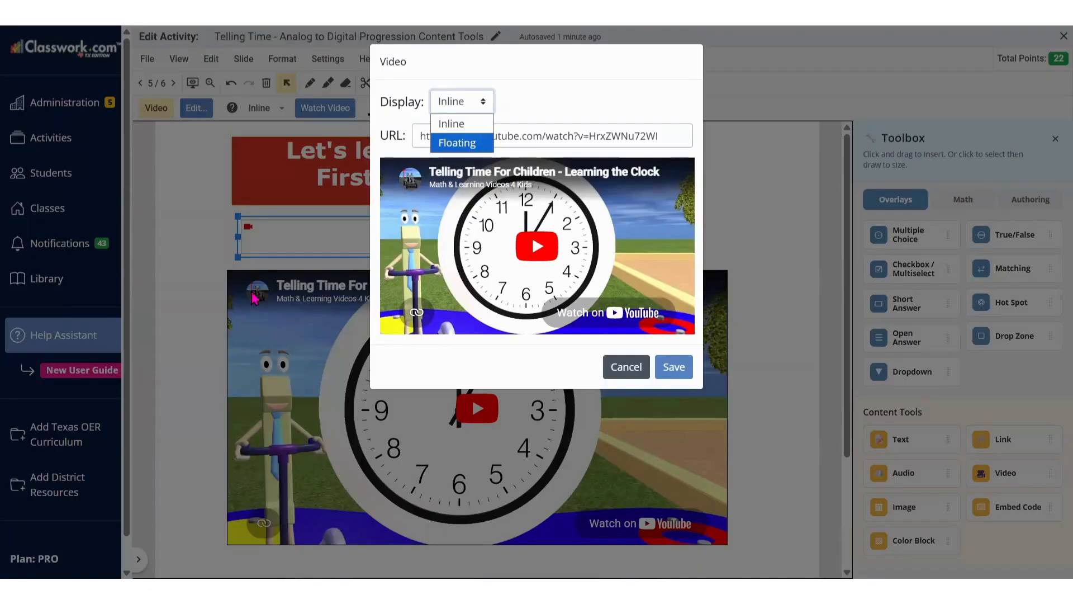
pyautogui.click(457, 144)
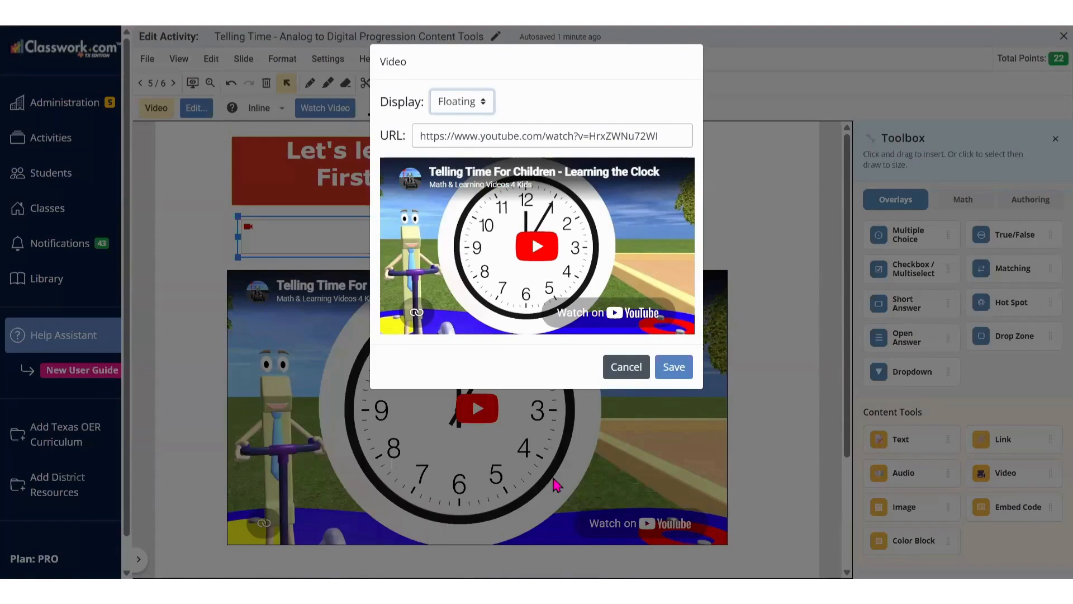
pyautogui.click(674, 367)
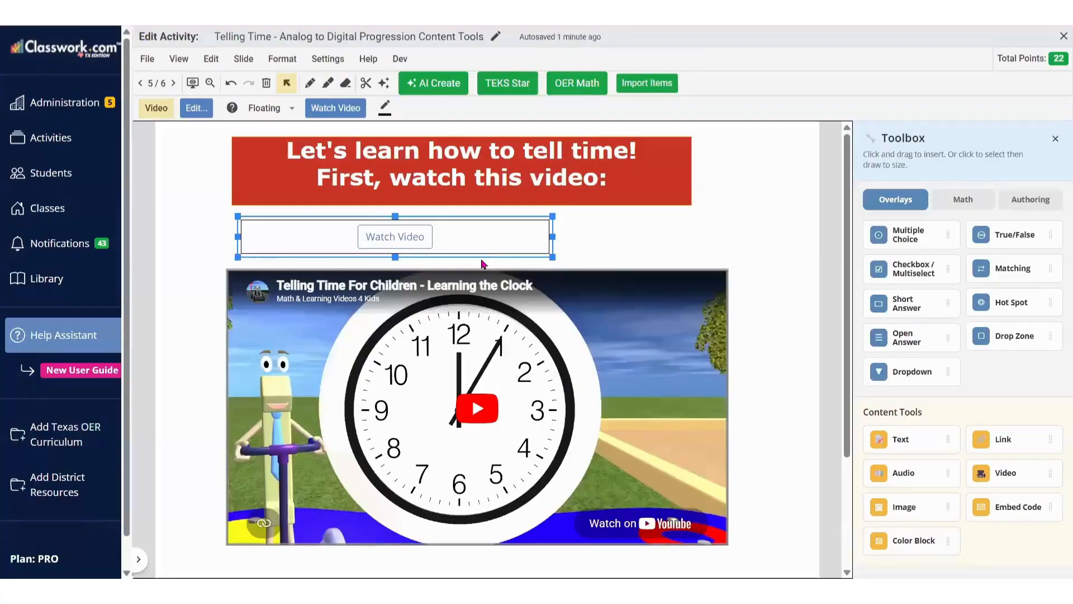
# - Narrow the Watch Video element to fit its label and move it to the right of the red title banner
pyautogui.moveTo(552, 236); pyautogui.dragTo(489, 237)
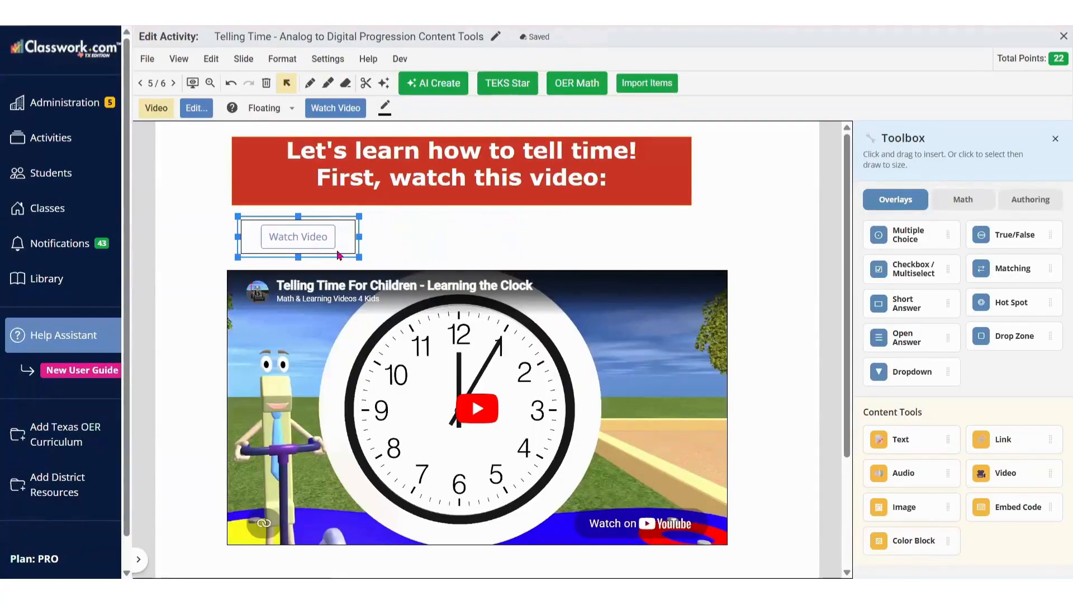
pyautogui.moveTo(329, 233); pyautogui.dragTo(783, 162)
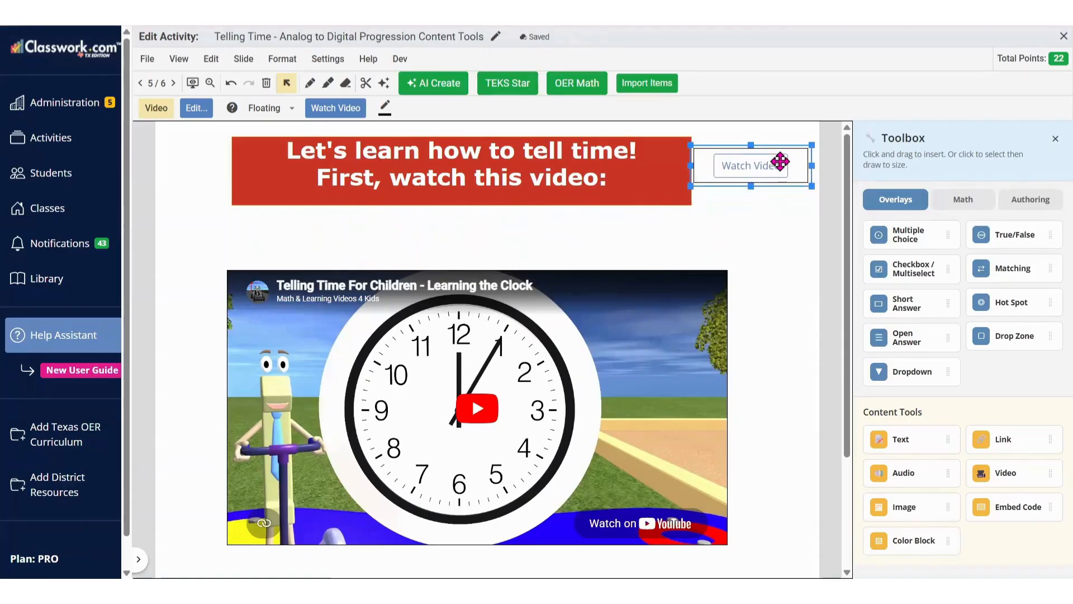
pyautogui.click(757, 246)
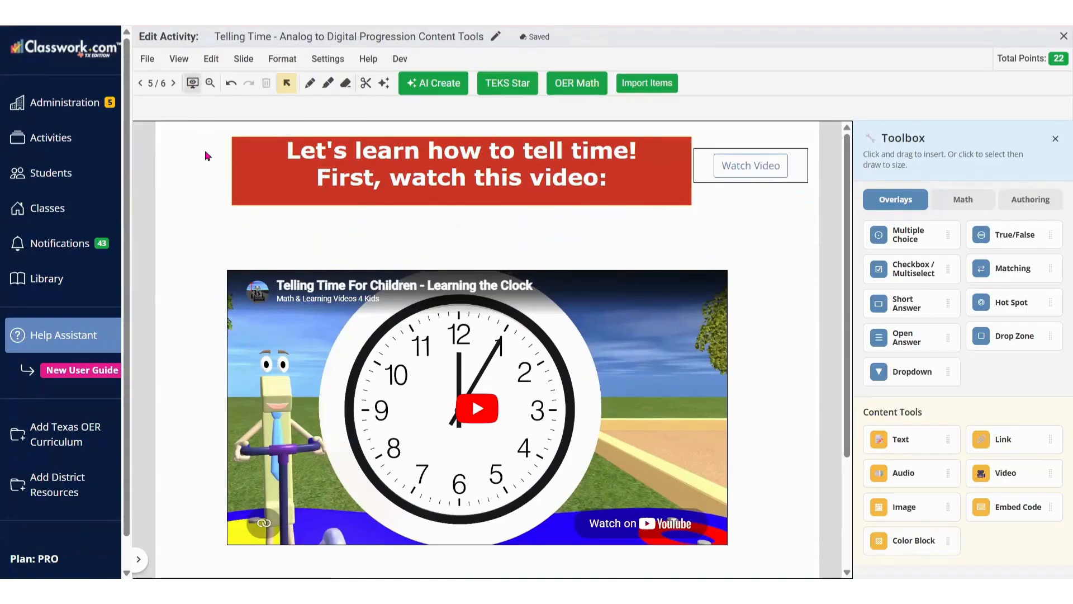
# - Preview slide 5, play and pause the inline video, and open the floating video
pyautogui.click(192, 82)
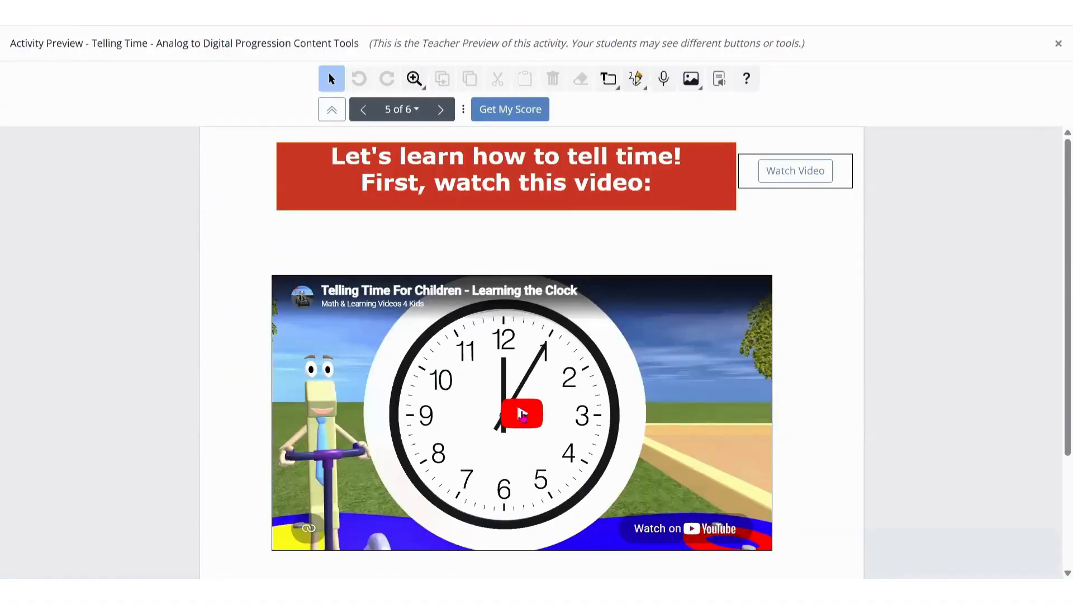
pyautogui.click(522, 417)
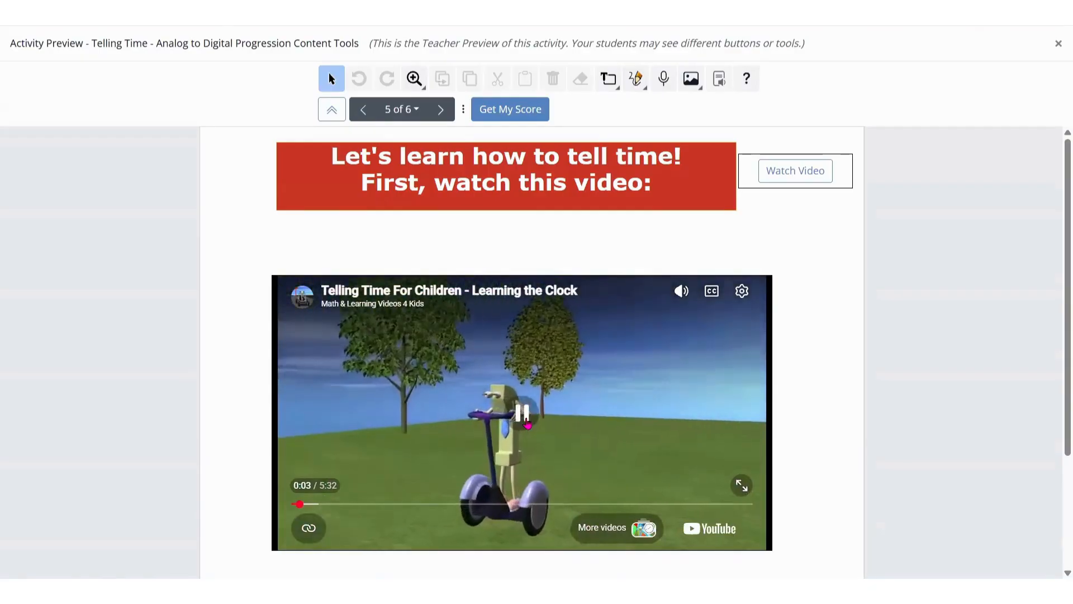
pyautogui.click(527, 423)
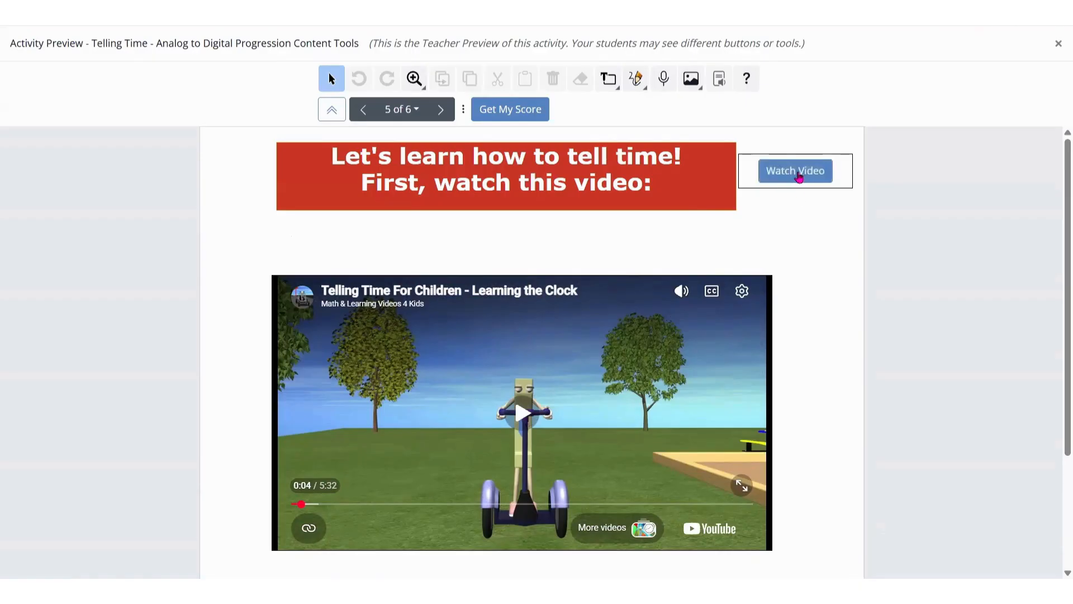
pyautogui.click(799, 176)
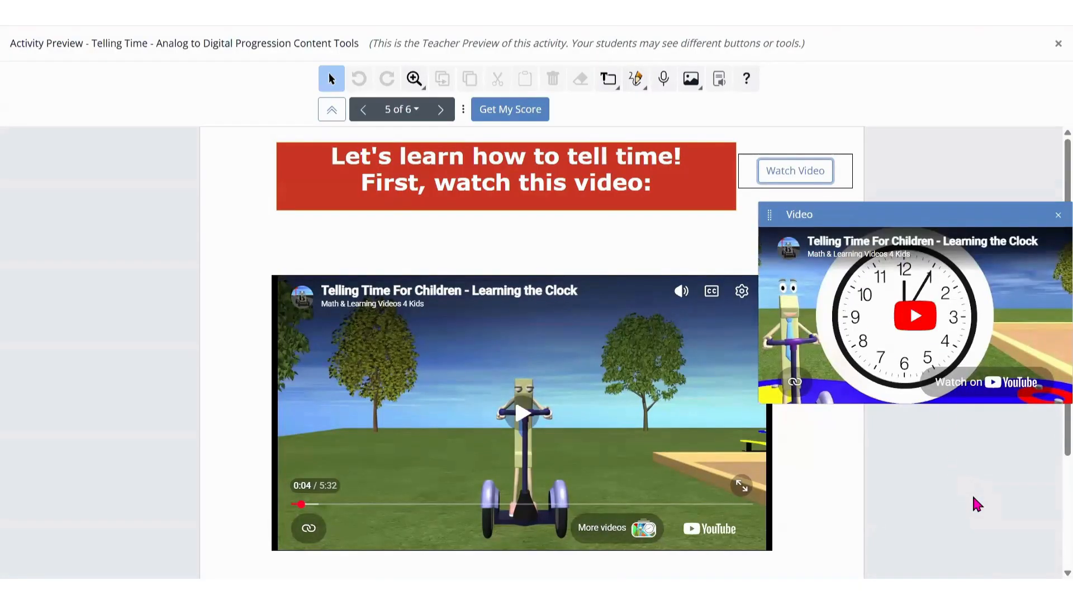
# - Move the floating video window around over the slide 5 preview
pyautogui.moveTo(775, 223); pyautogui.dragTo(364, 182)
pyautogui.moveTo(718, 245); pyautogui.dragTo(834, 219)
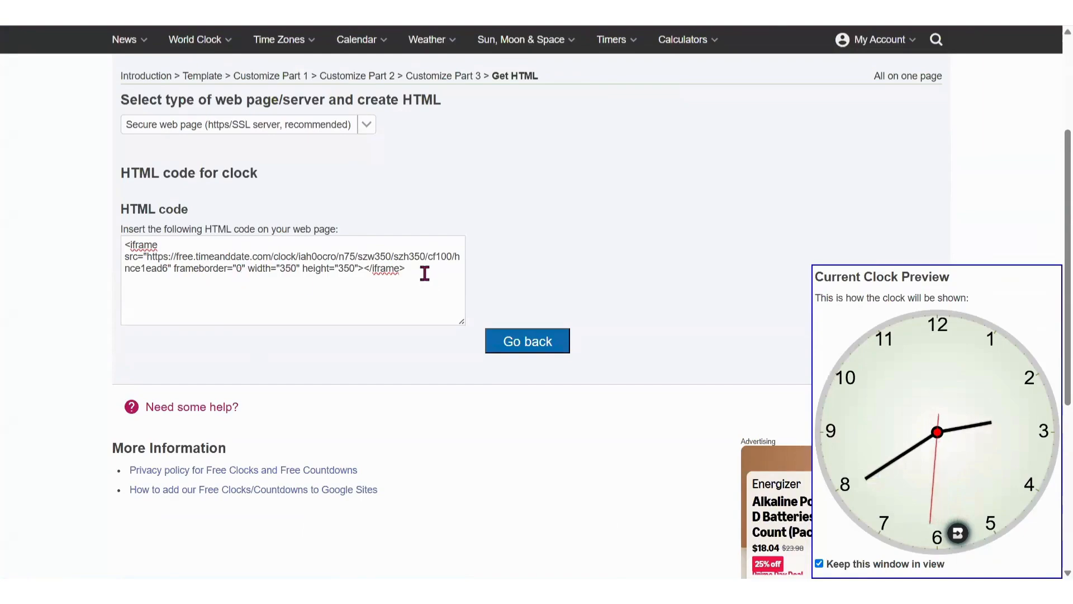
# - Copy the complete iframe HTML code for the clock from the timeanddate page
pyautogui.click(342, 267)
pyautogui.rightClick(338, 266)
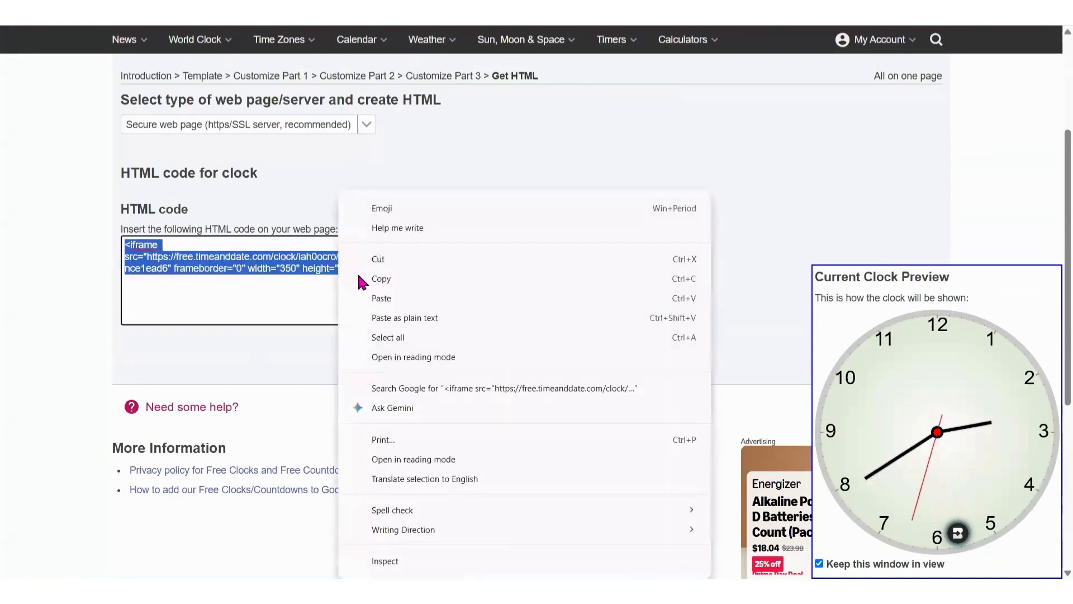
pyautogui.click(386, 281)
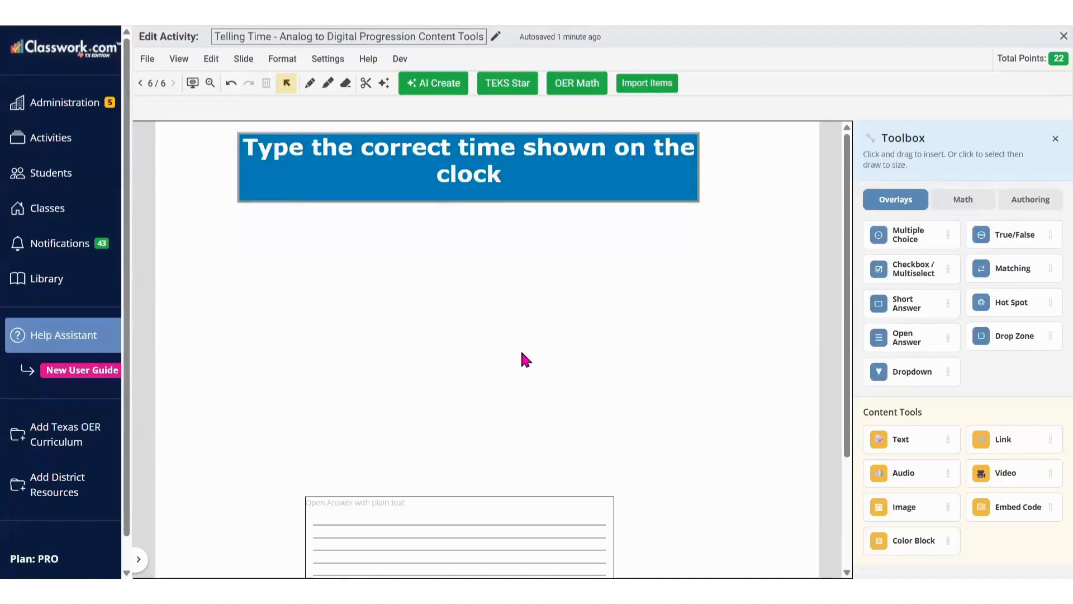
# - Add an inline Embed Code element between the title and answer box on slide 6, paste the copied clock iframe code, and save
pyautogui.click(1004, 520)
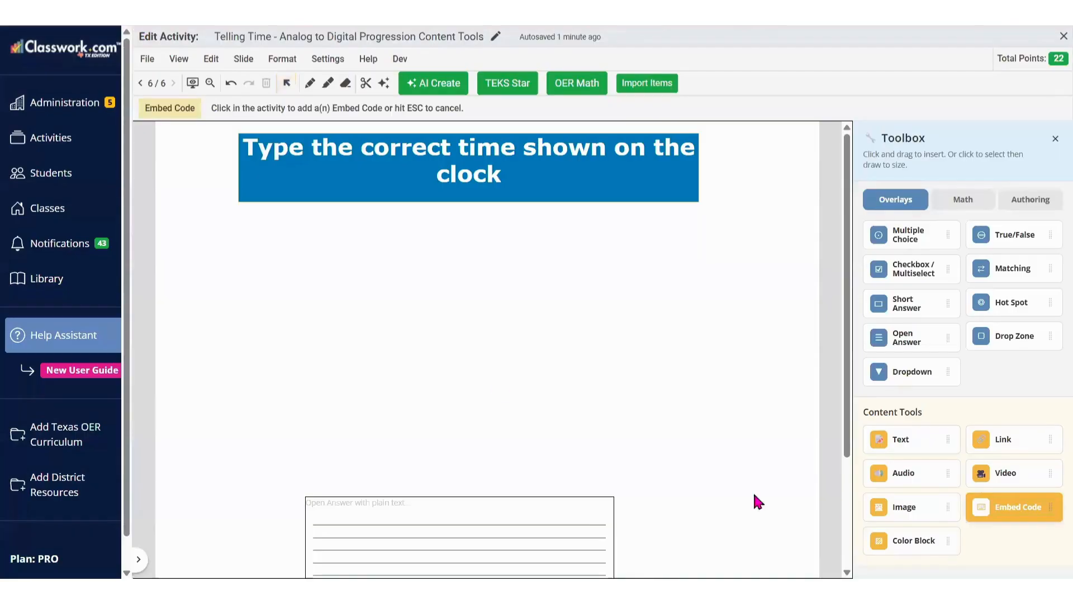
pyautogui.moveTo(295, 237); pyautogui.dragTo(680, 455)
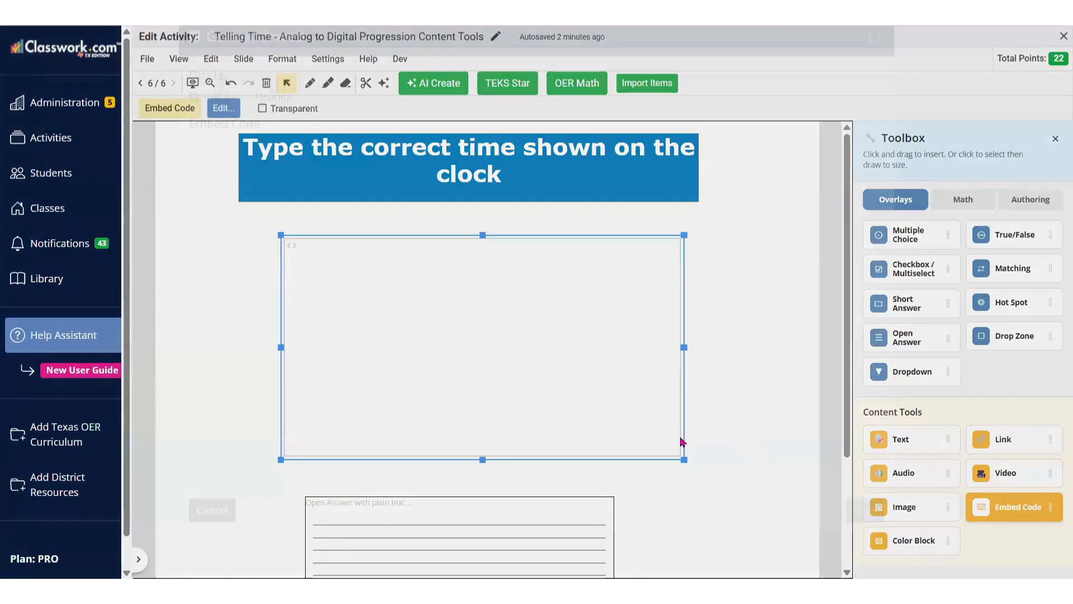
pyautogui.click(254, 178)
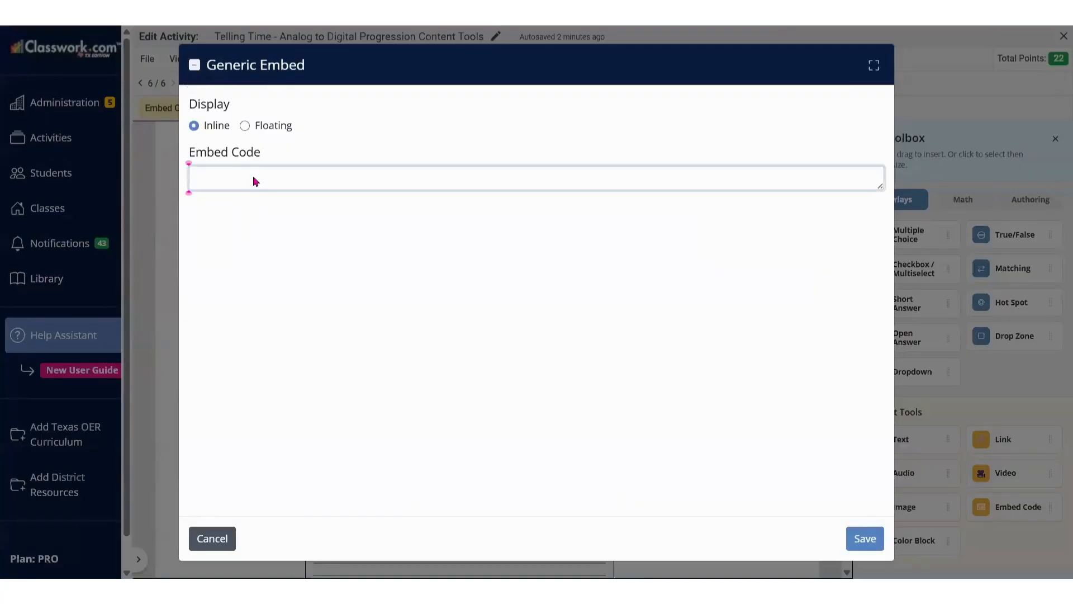
pyautogui.hotkey('ctrl', 'v')
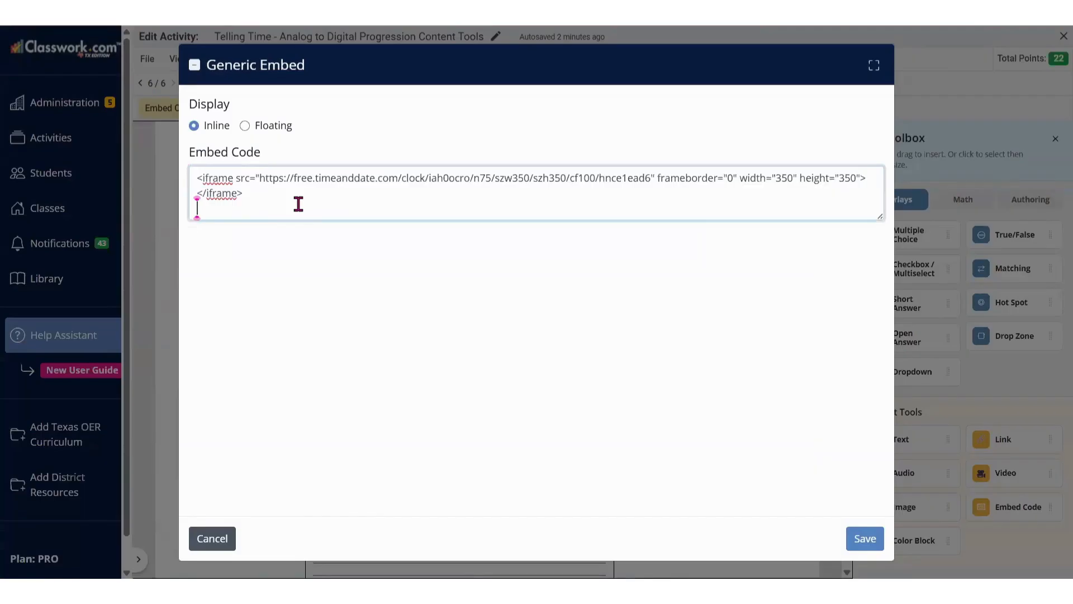
pyautogui.click(862, 539)
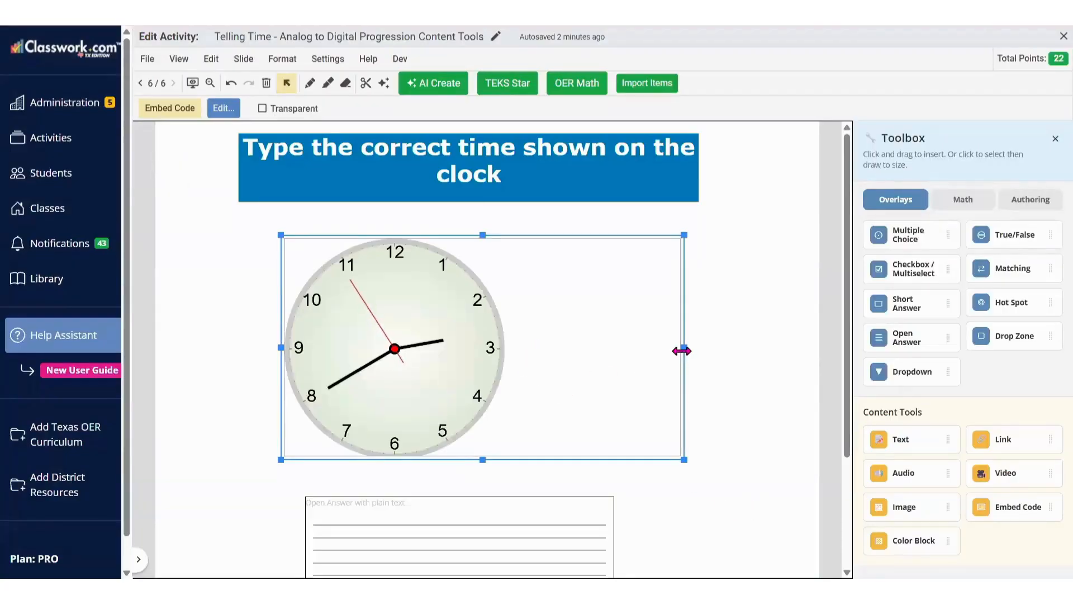
# - Narrow the embedded clock element to fit the clock face and center it under the blue title banner
pyautogui.moveTo(678, 345); pyautogui.dragTo(565, 352)
pyautogui.moveTo(408, 319); pyautogui.dragTo(493, 308)
pyautogui.moveTo(644, 337); pyautogui.dragTo(607, 337)
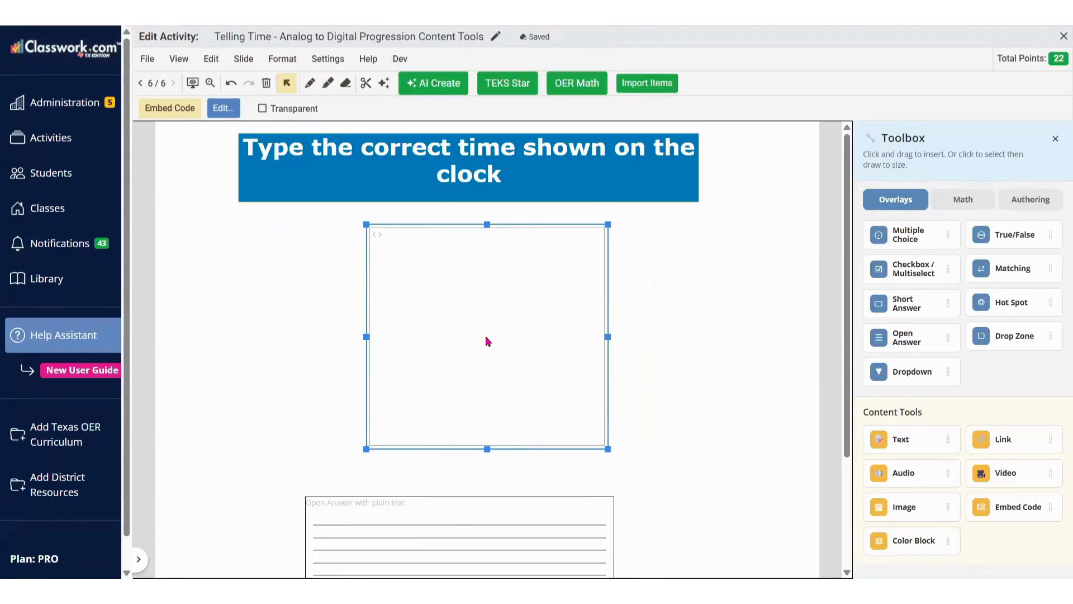
pyautogui.moveTo(487, 338); pyautogui.dragTo(471, 337)
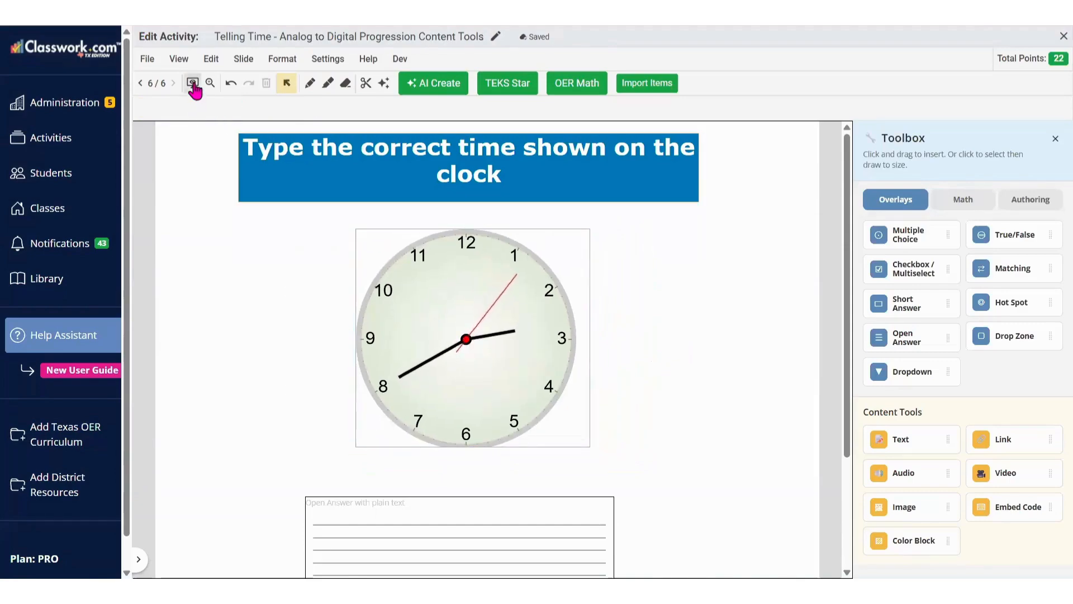
# - Preview slide 6 and enter 3:40 in the open answer box below the clock
pyautogui.click(193, 83)
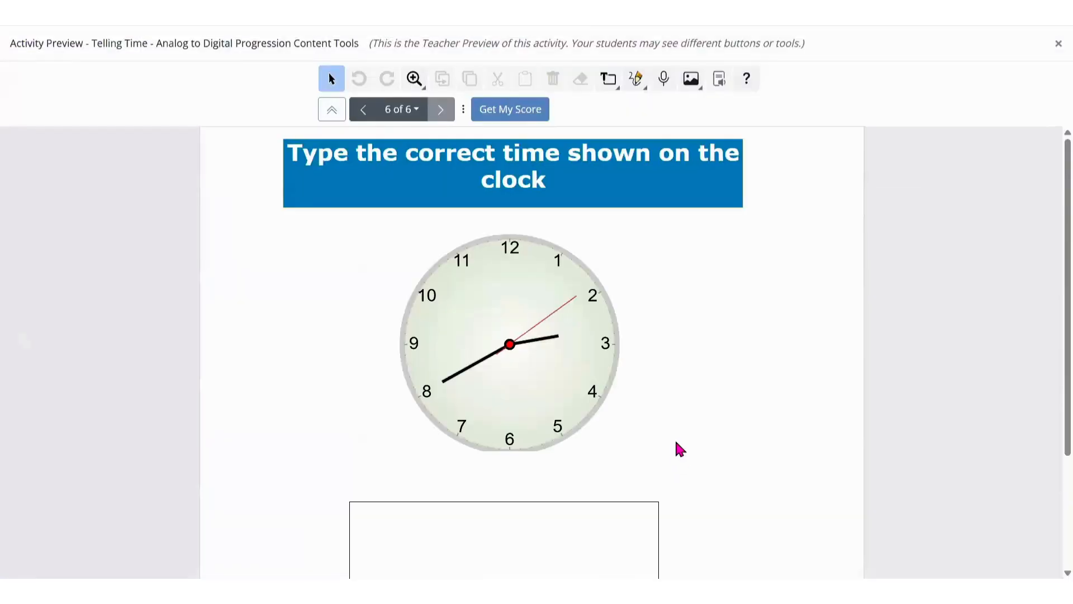
pyautogui.click(468, 541)
pyautogui.write('3')
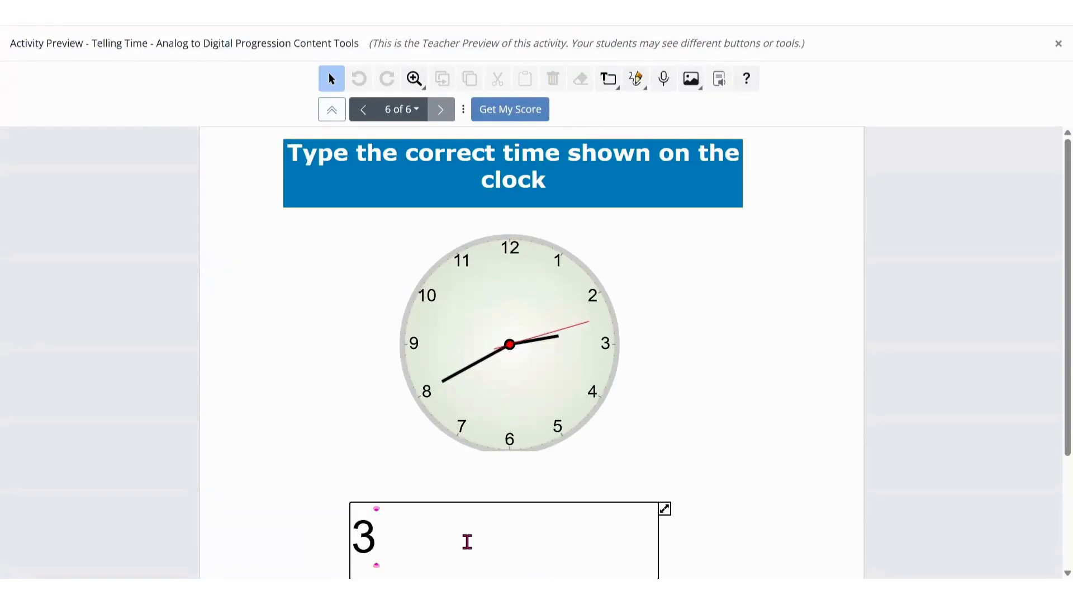
pyautogui.write(':40')
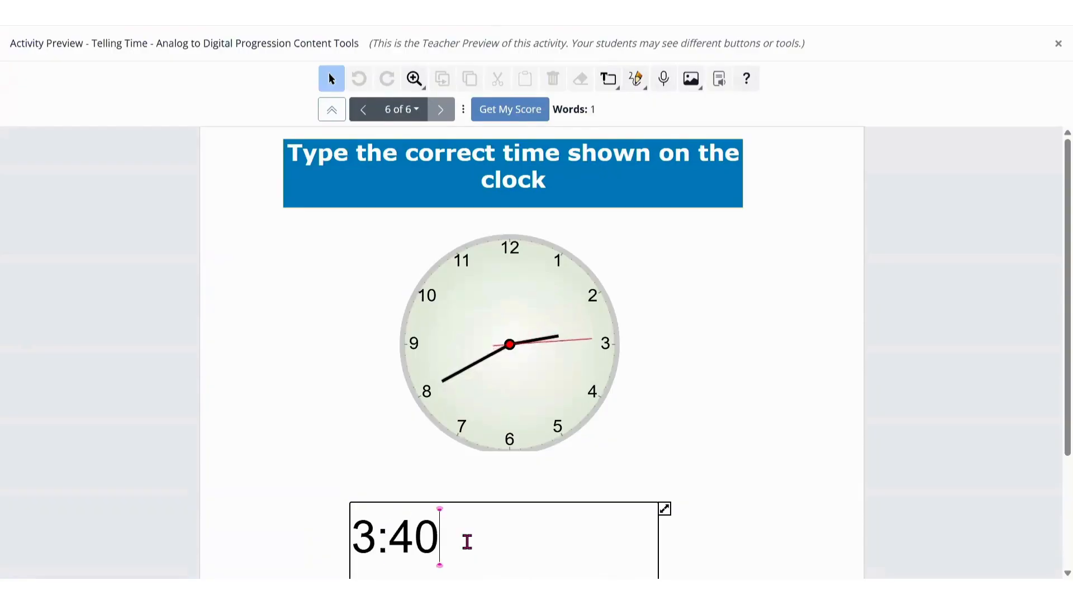